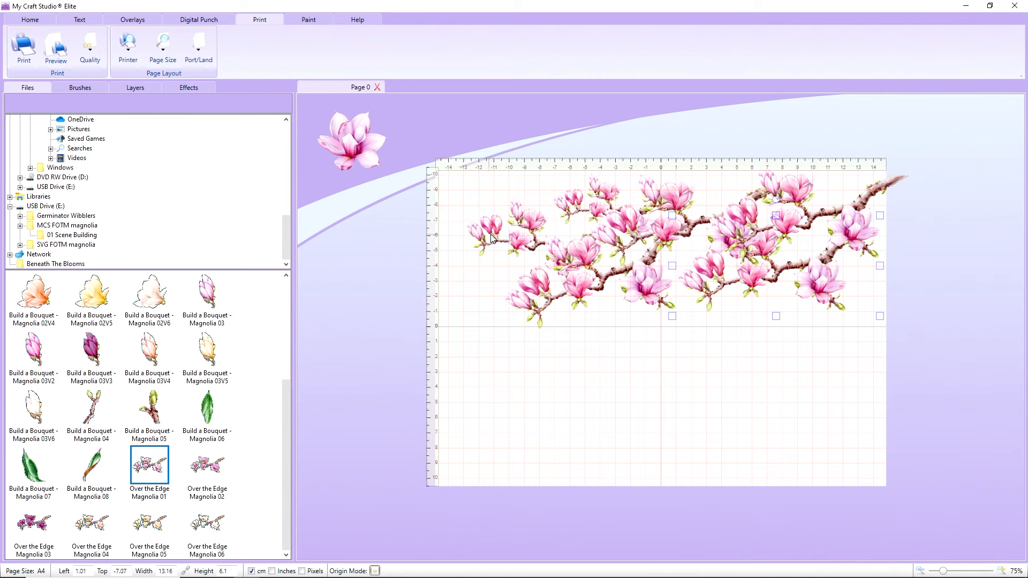
- Select all the magnolia branches on the page, group them, and nudge the group slightly into position
click(412, 130)
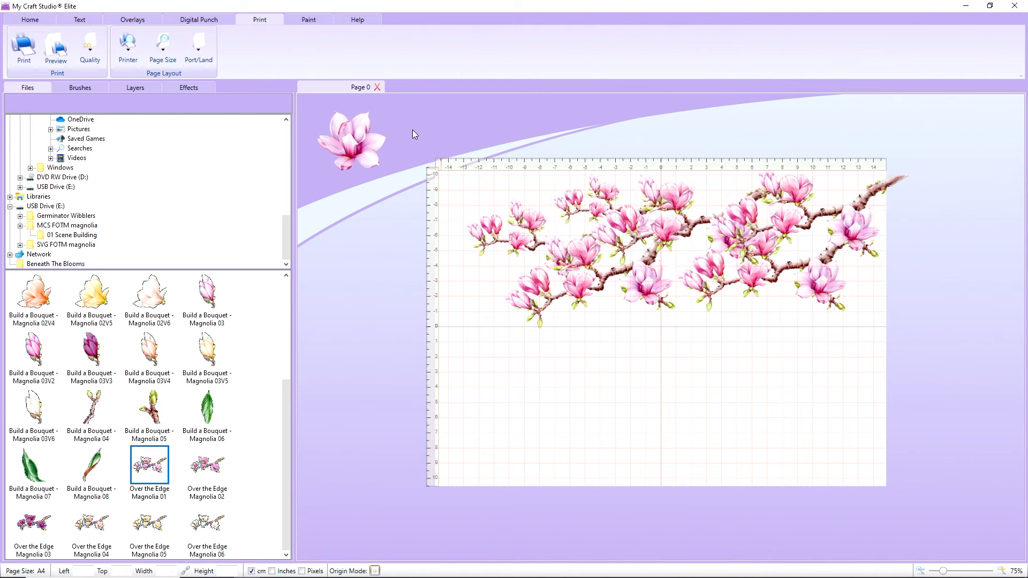
drag(413, 130, 940, 358)
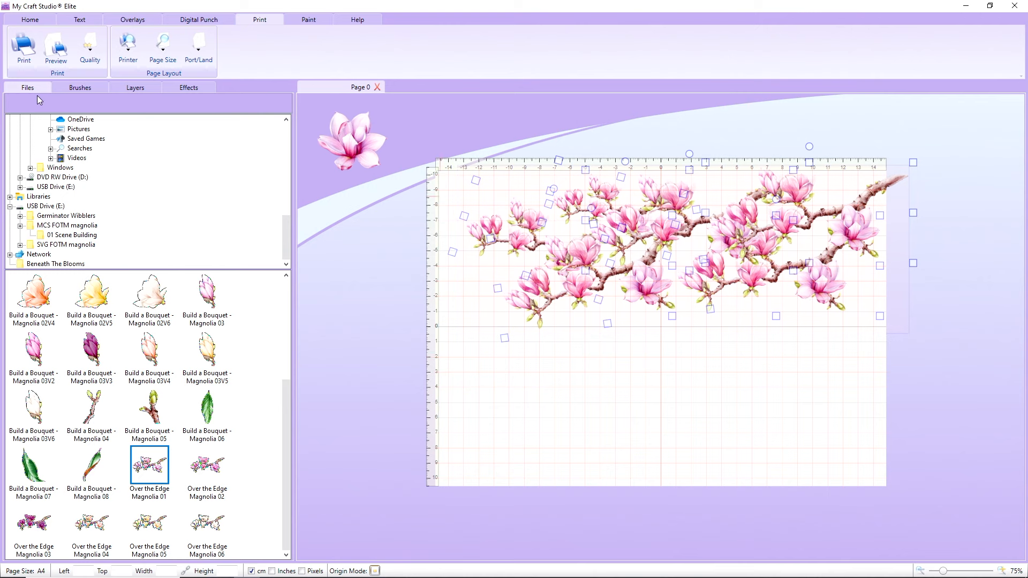
click(20, 21)
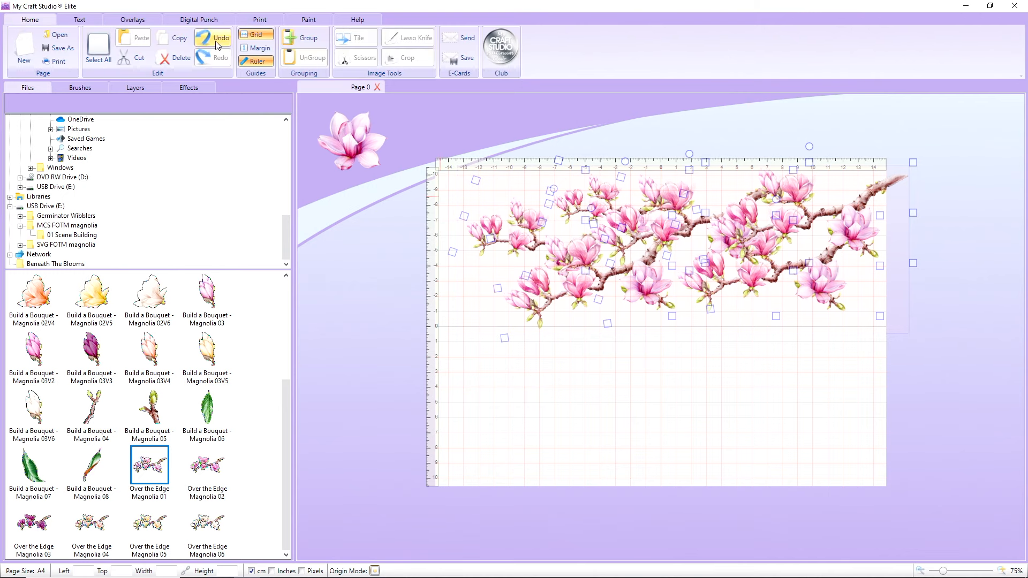
click(316, 39)
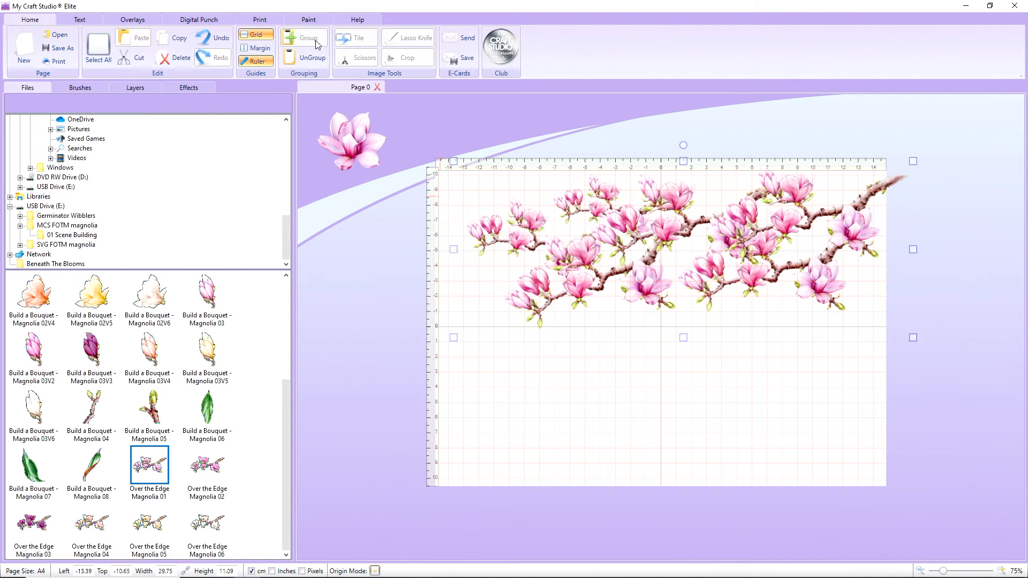
mouse_move(659, 234)
mouse_down()
mouse_move(658, 249)
mouse_move(658, 233)
mouse_up()
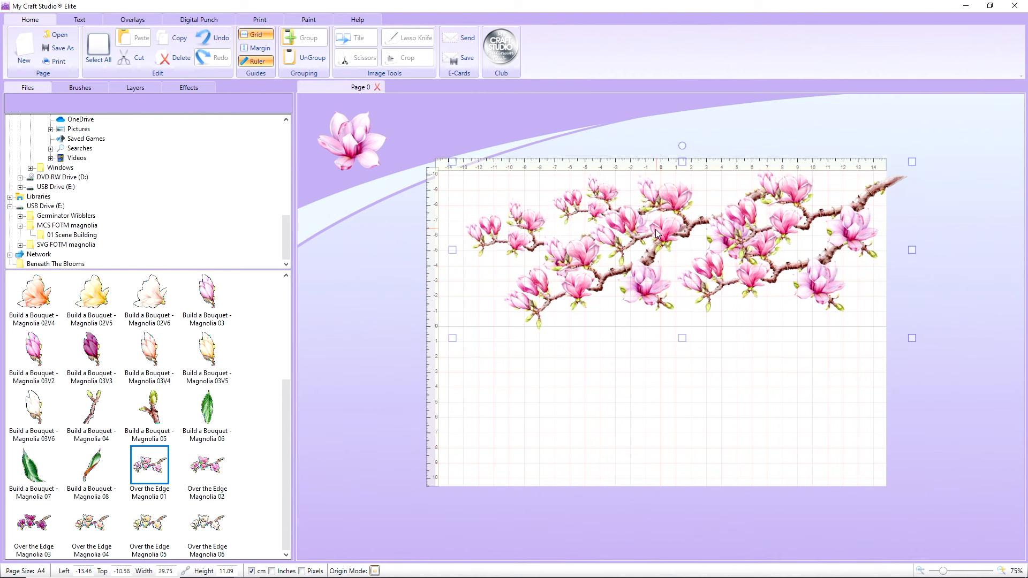
drag(666, 208, 673, 208)
- Copy and paste the branch group, placing the copy about 5 cm below the original so the blooms overlap
right_click(673, 208)
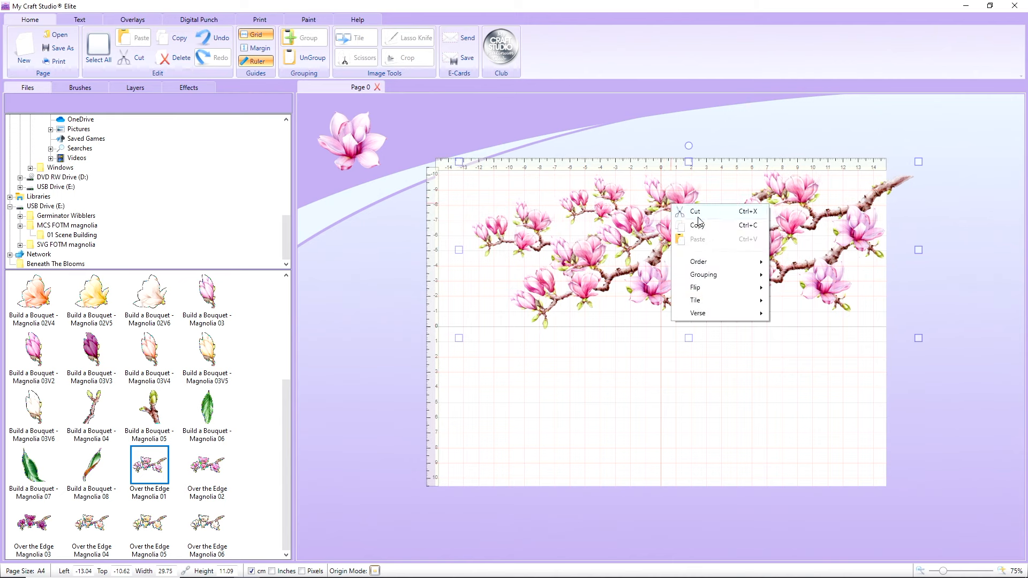
click(673, 224)
right_click(671, 221)
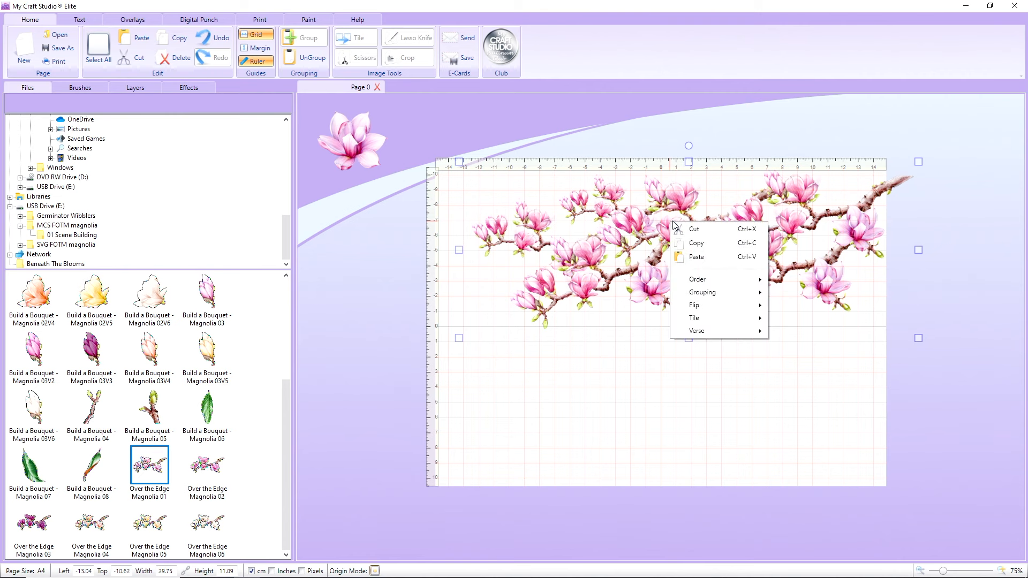
click(711, 263)
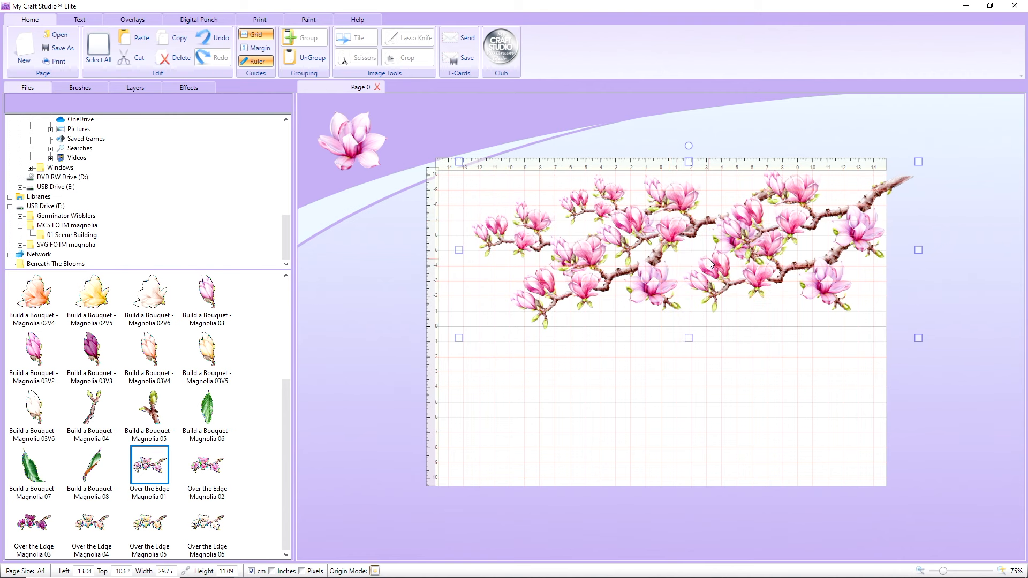
drag(676, 229, 668, 304)
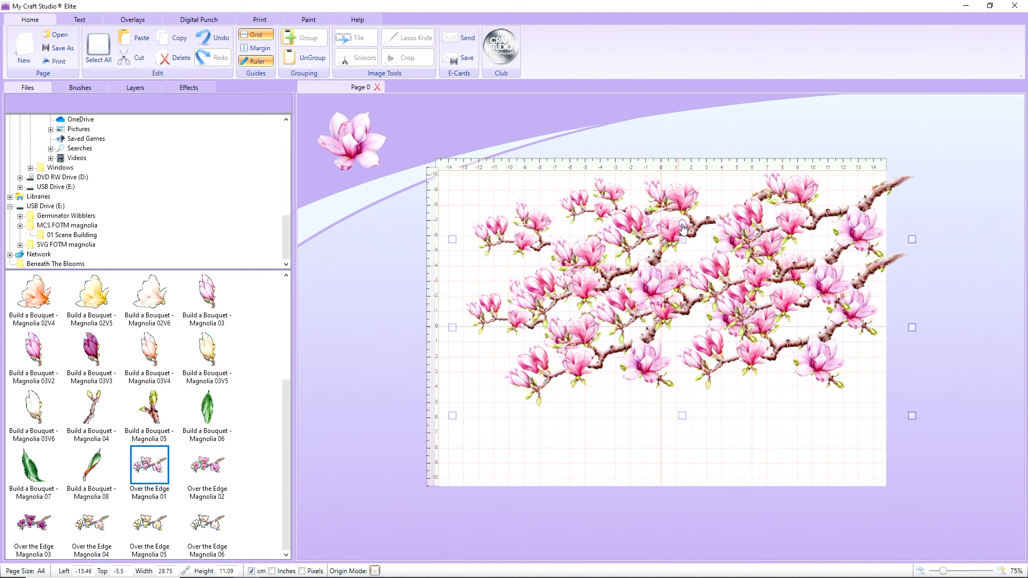
- Tilt the pasted branch group anticlockwise and reposition it beneath the original so its blossoms spread towards the page's lower left
drag(679, 224, 665, 224)
drag(653, 348, 671, 348)
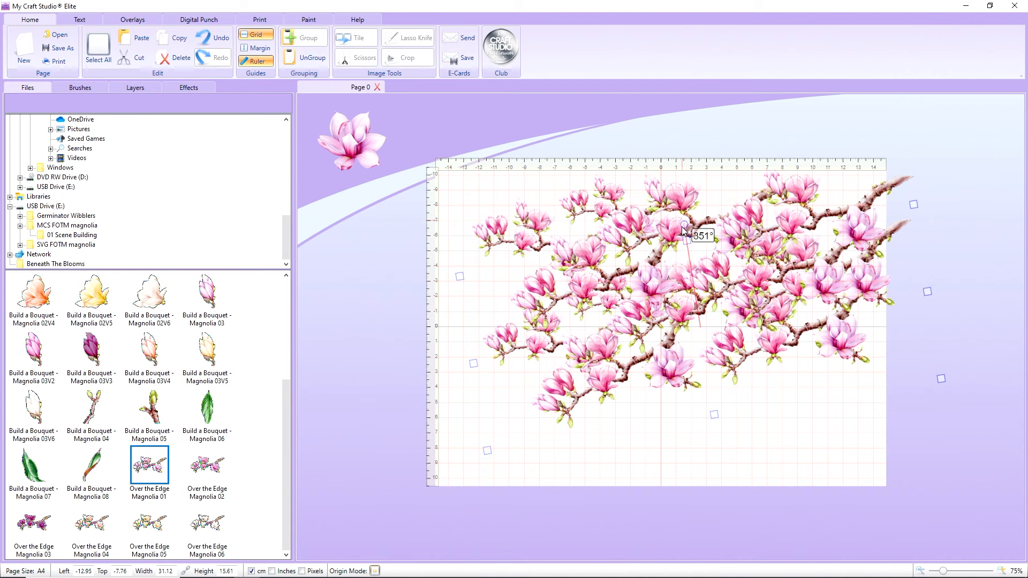
drag(686, 231, 679, 241)
drag(663, 322, 632, 327)
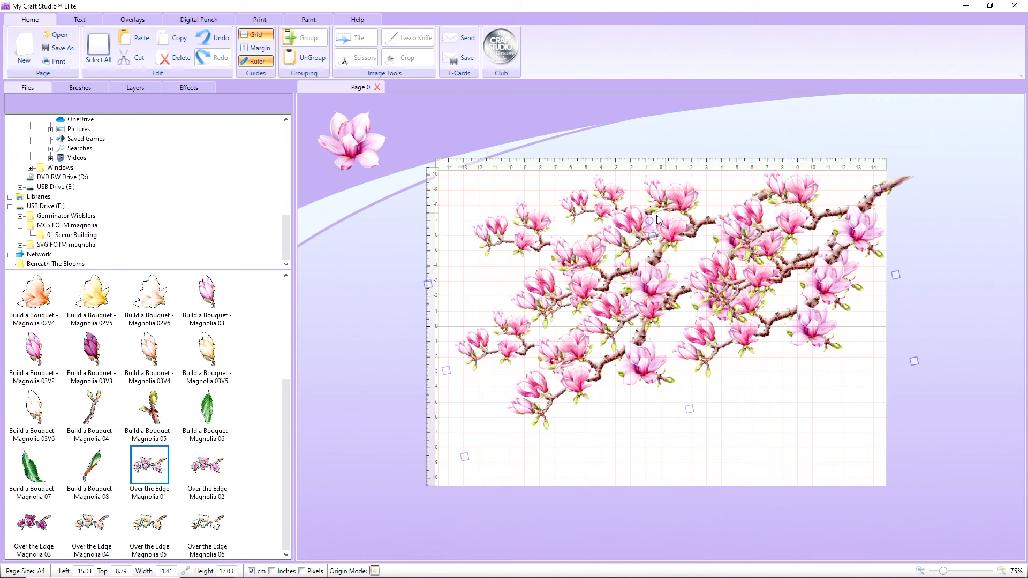
drag(650, 225, 646, 222)
- Copy and paste the tilted branch group and move the new copy down towards the page's lower right
right_click(634, 331)
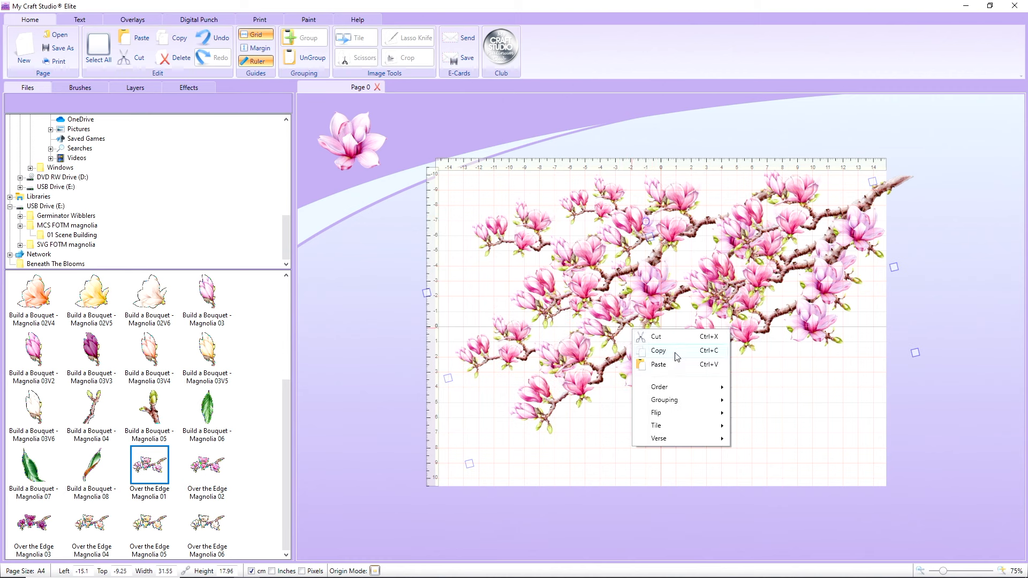
click(658, 351)
right_click(642, 346)
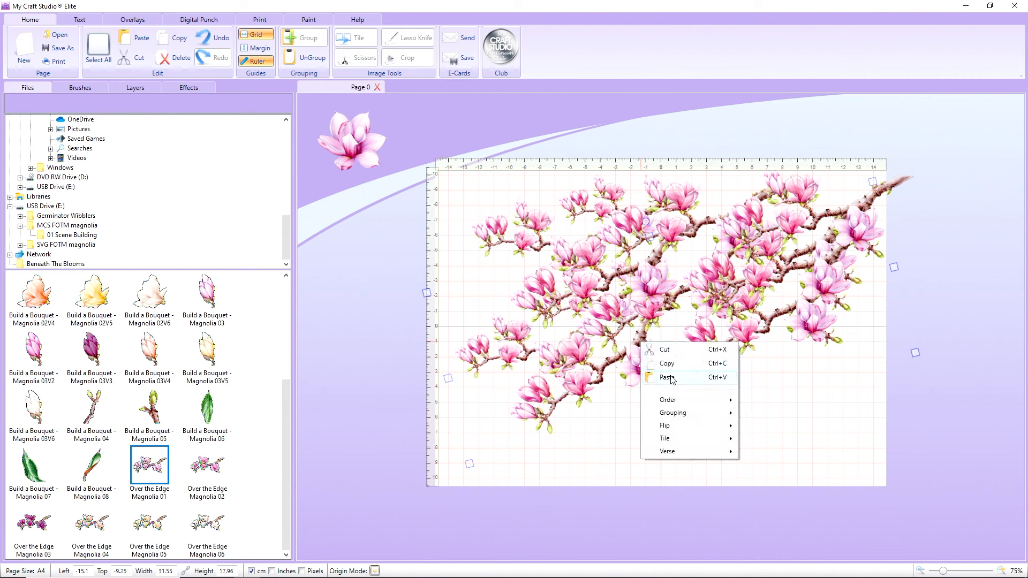
click(670, 379)
drag(654, 300, 691, 370)
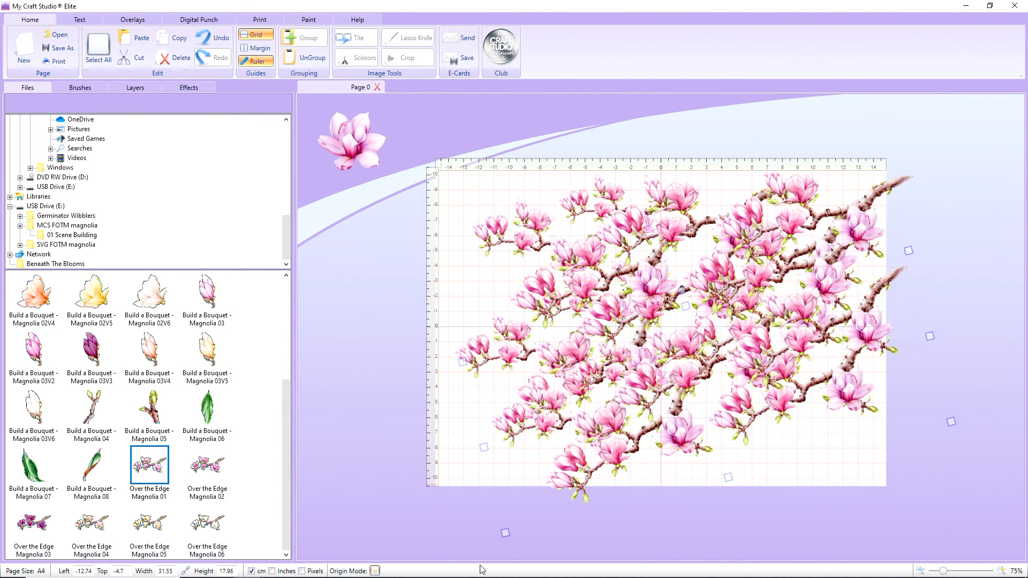
- Shrink the new copy to about 24.85 × 14.15 cm, then rotate it further anticlockwise along the page's lower right
drag(503, 532, 531, 487)
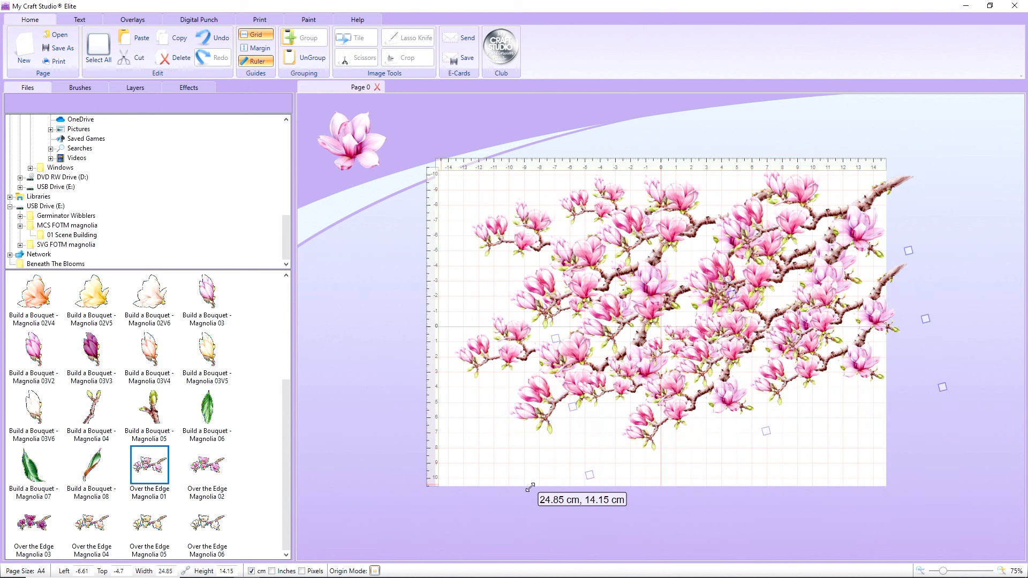
drag(719, 374, 713, 396)
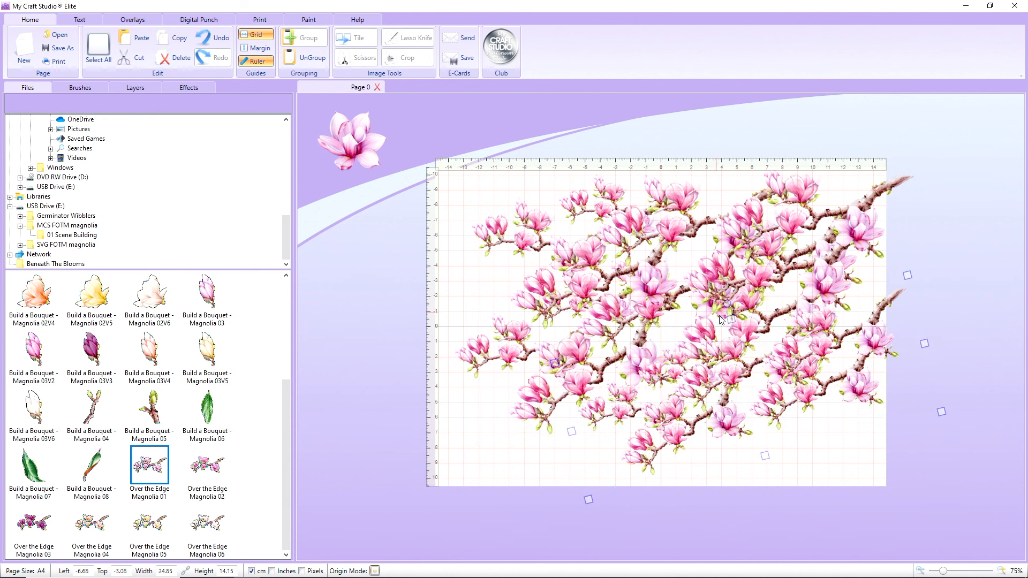
drag(727, 304, 716, 332)
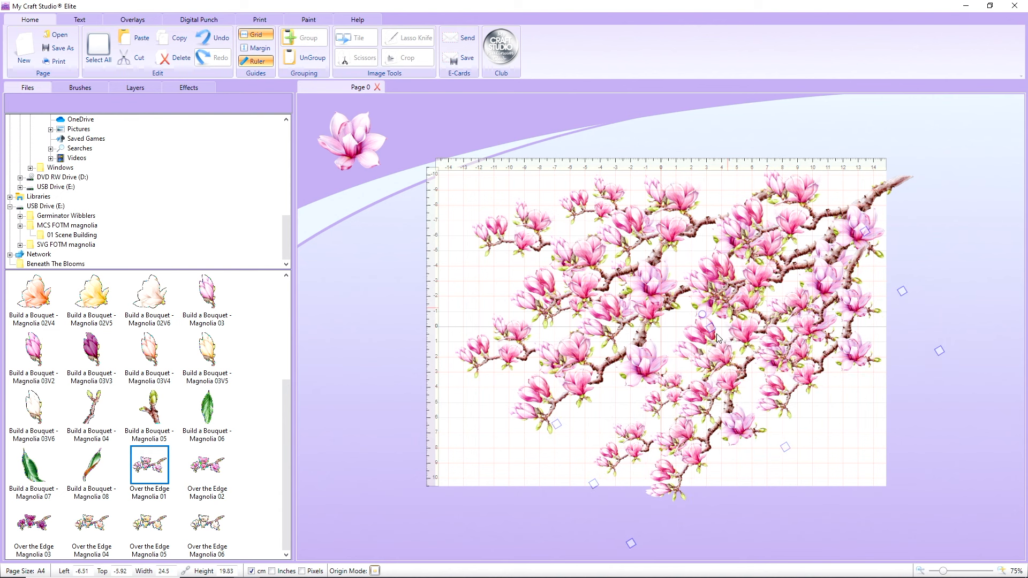
drag(736, 386, 743, 381)
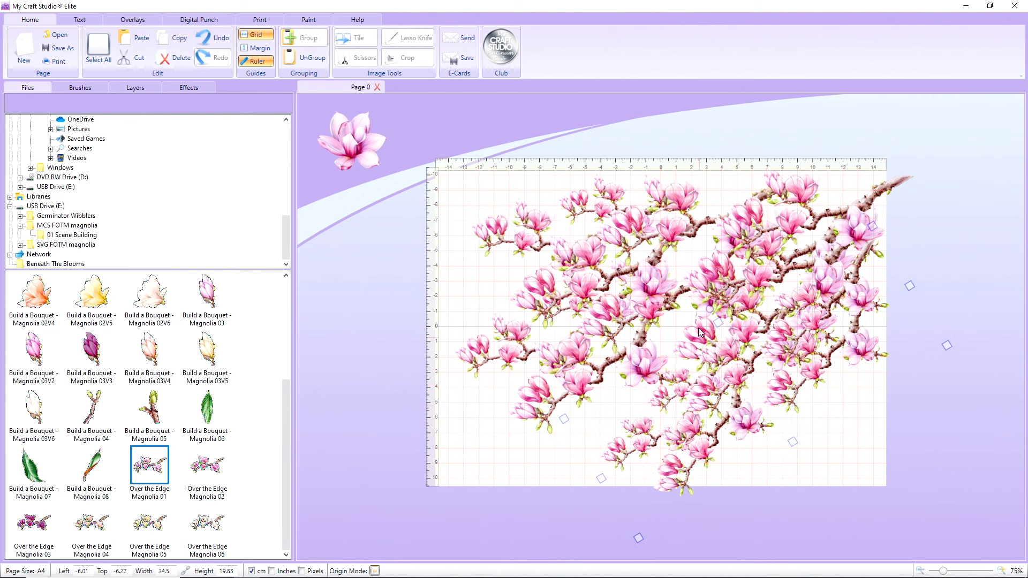
drag(710, 314, 737, 409)
- Send the smaller branch group to the back and nudge it into place behind the larger branches
right_click(776, 375)
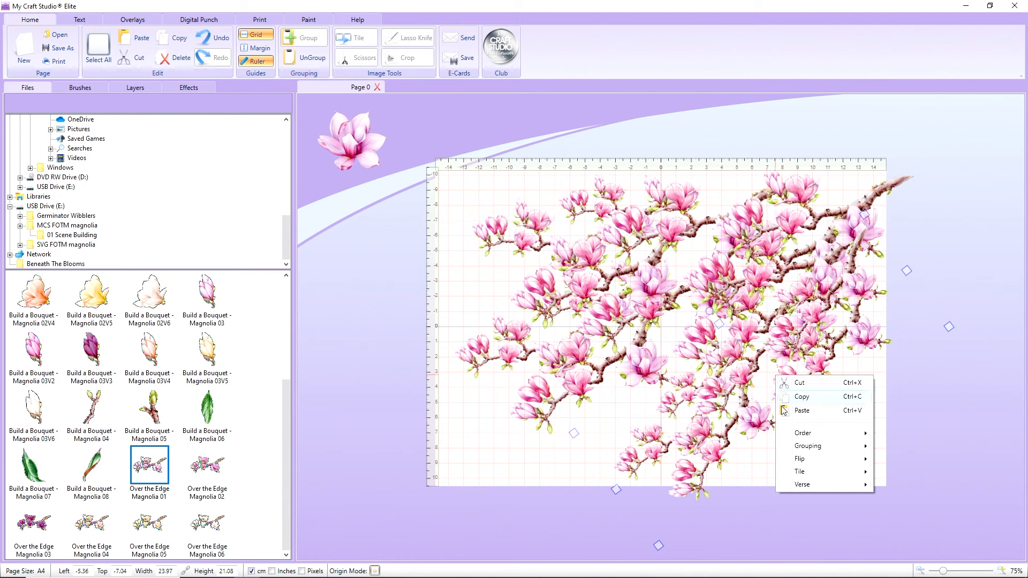
mouse_move(815, 440)
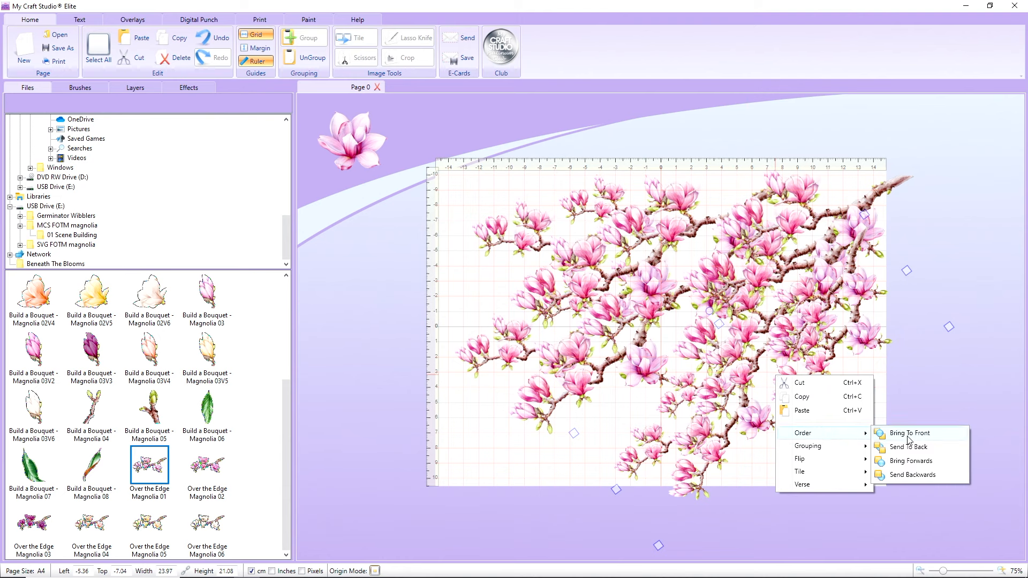
click(909, 446)
drag(764, 399, 770, 397)
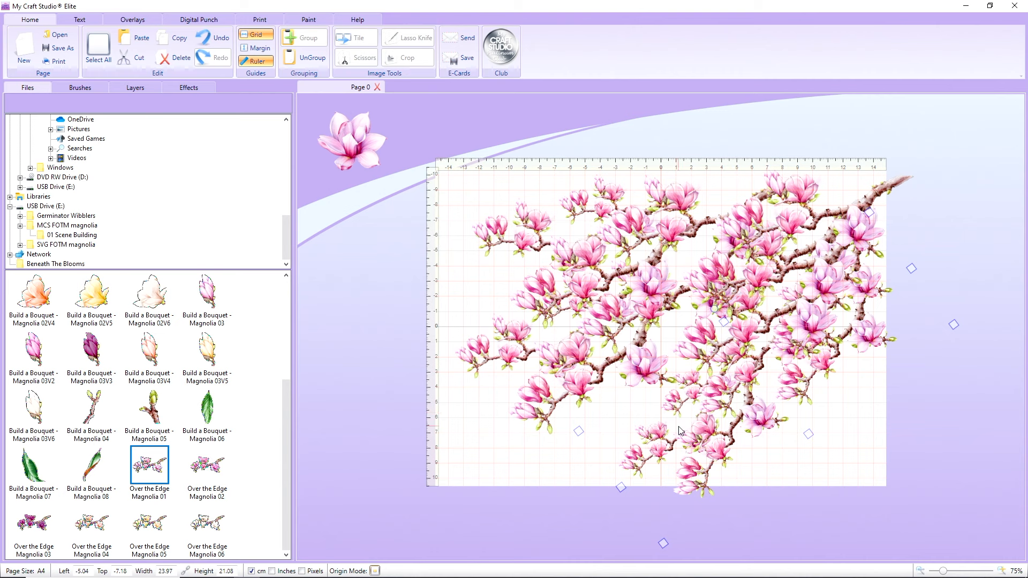
drag(679, 430, 678, 427)
right_click(711, 416)
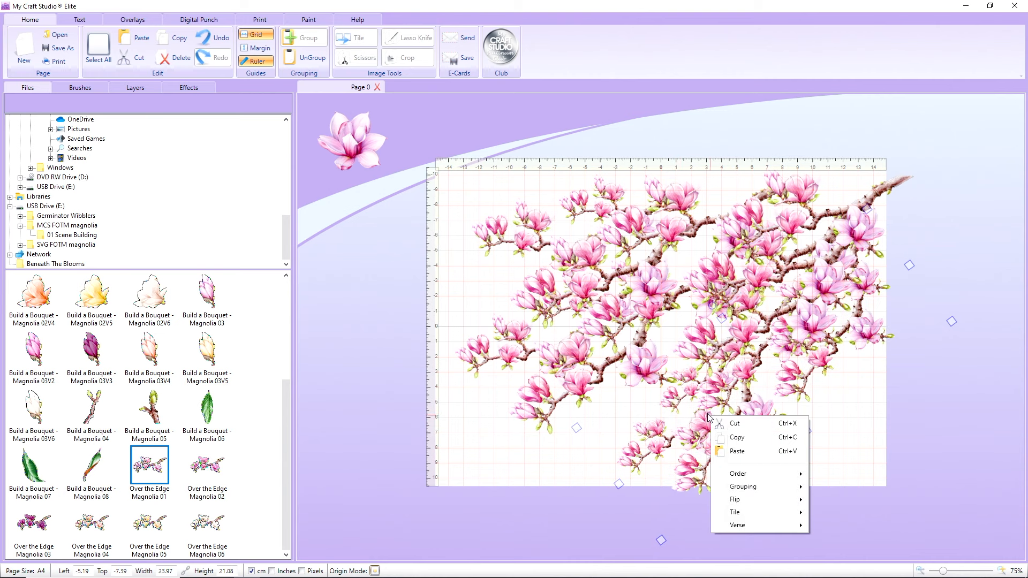
click(761, 424)
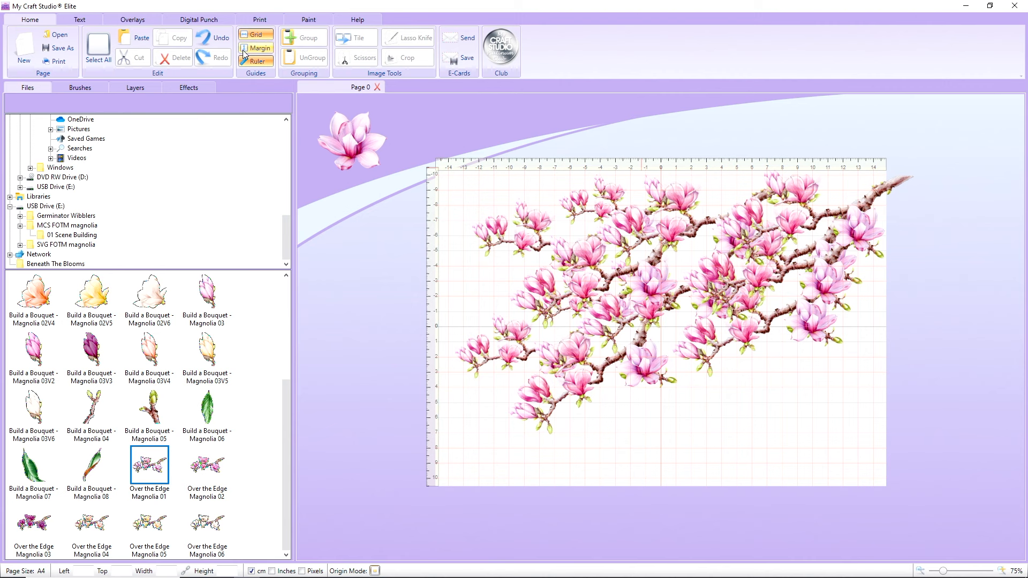
click(217, 39)
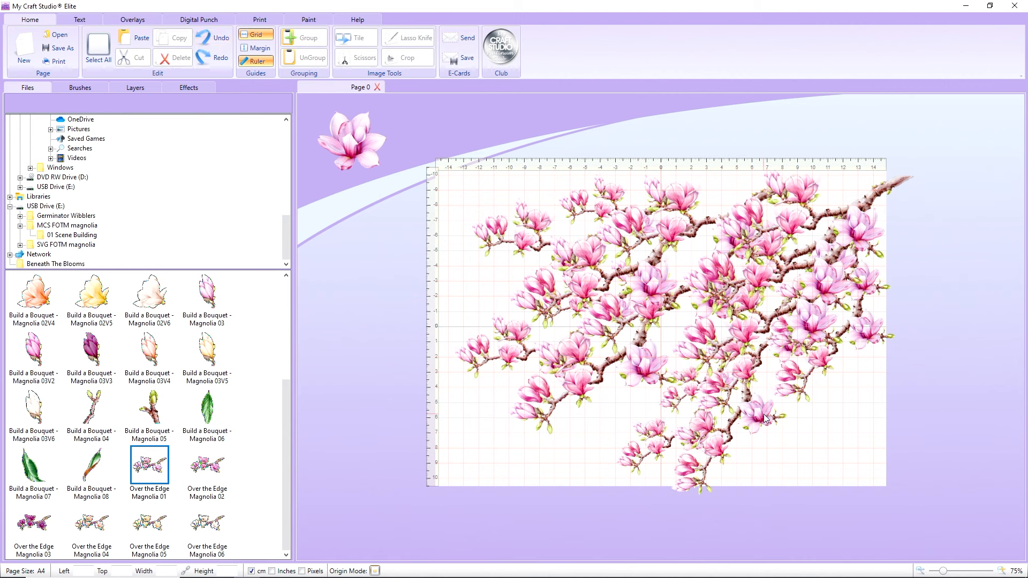
right_click(742, 403)
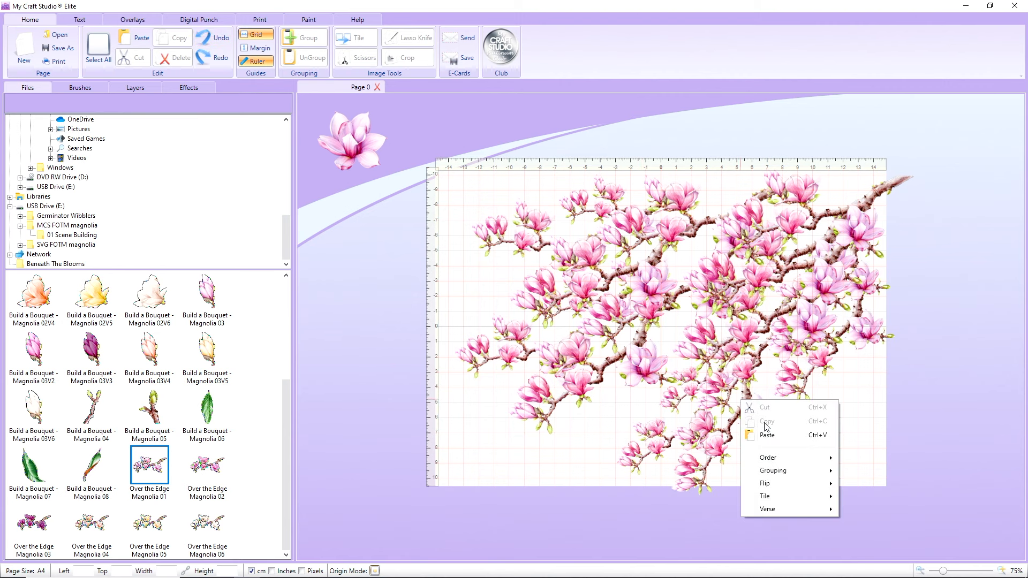
click(631, 423)
- Copy and paste the smaller branch group in the lower right and move the copy to the page's lower left
click(696, 405)
right_click(697, 406)
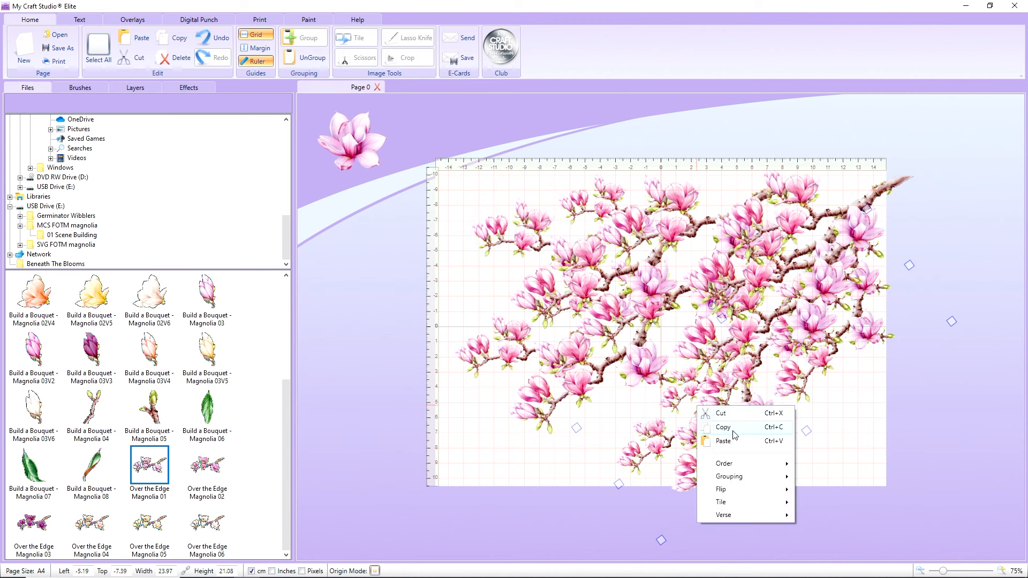
click(705, 391)
right_click(705, 391)
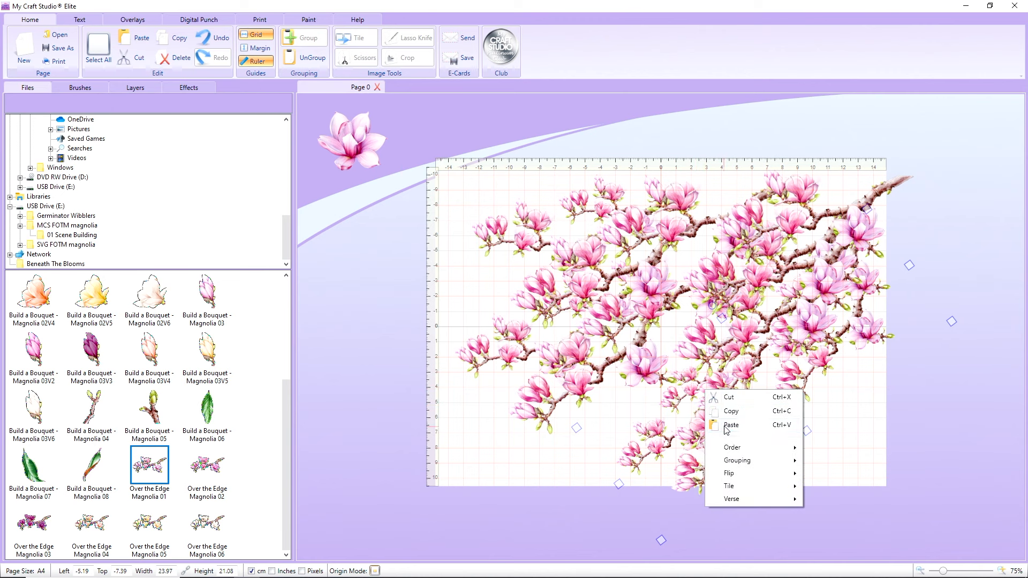
click(729, 425)
drag(773, 369, 631, 406)
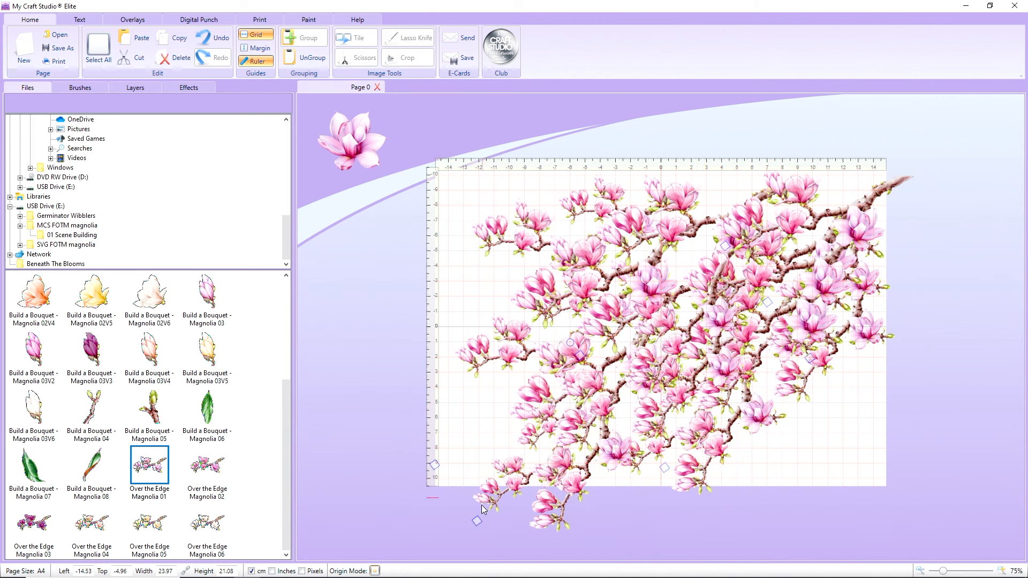
- Scale the lower-left copy down to about 14.7 cm wide and 13.7 cm high
drag(479, 519, 576, 445)
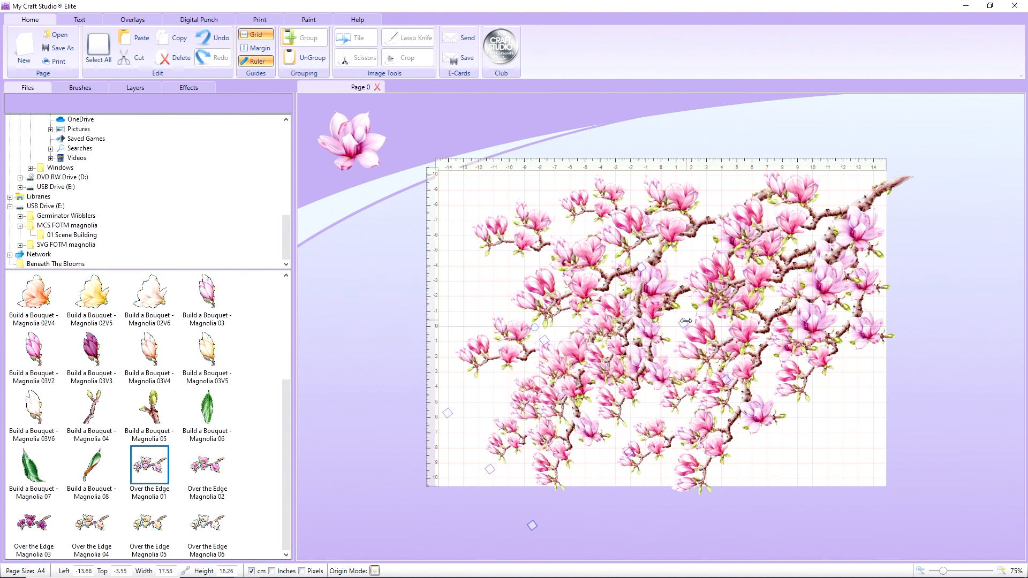
drag(685, 323, 665, 328)
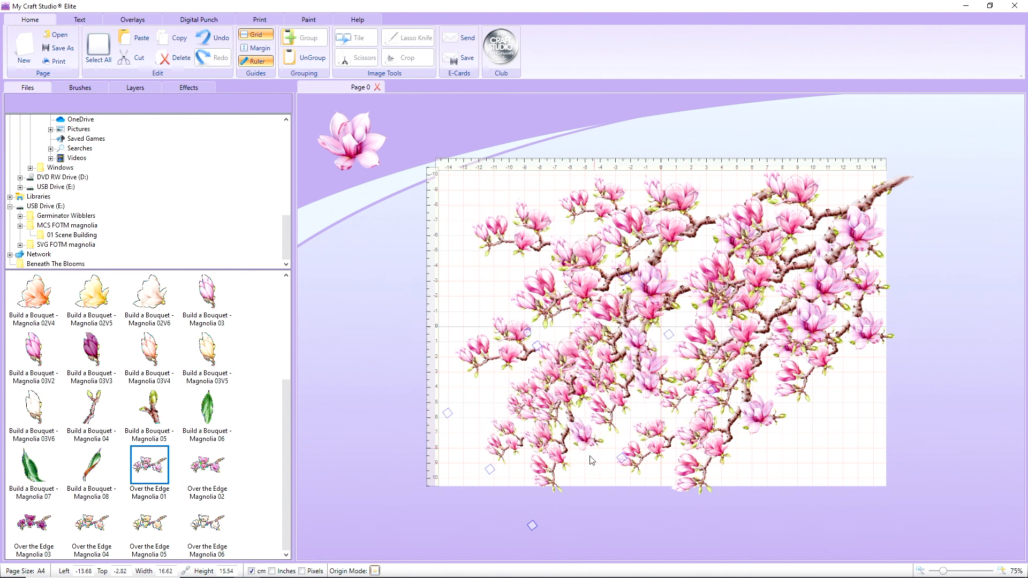
click(528, 523)
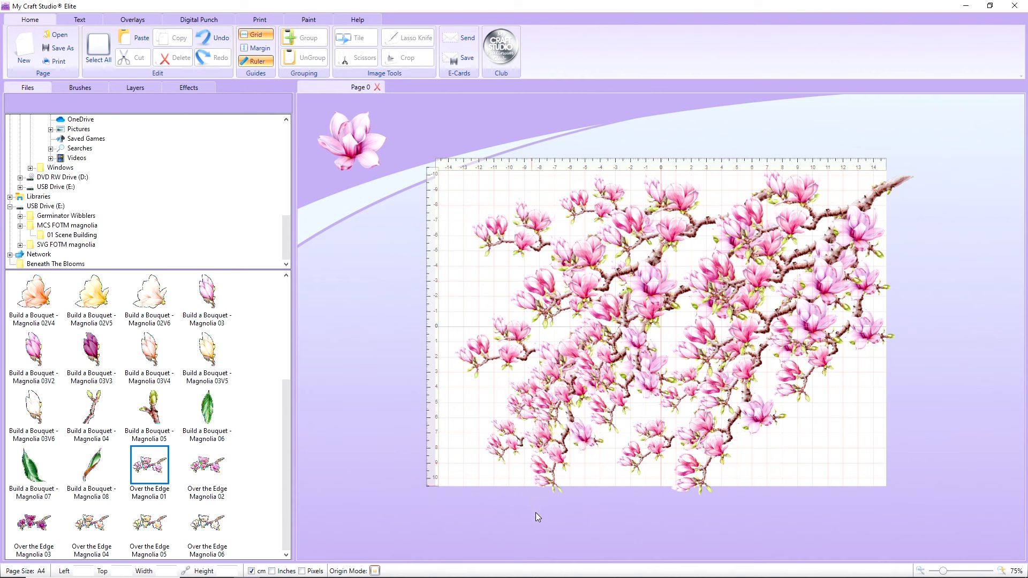
click(567, 413)
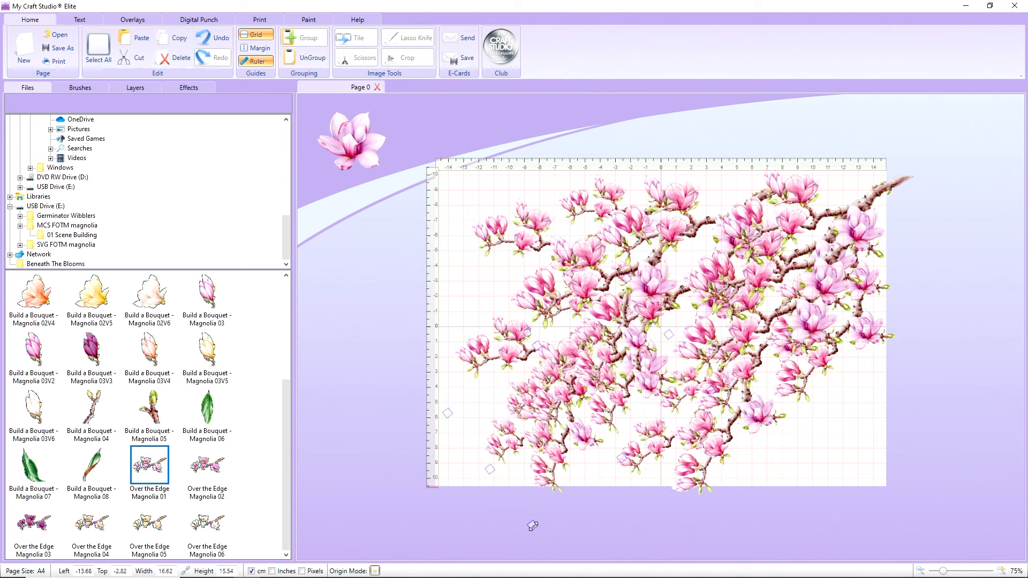
mouse_move(533, 526)
mouse_down()
mouse_move(536, 479)
mouse_move(543, 518)
mouse_up()
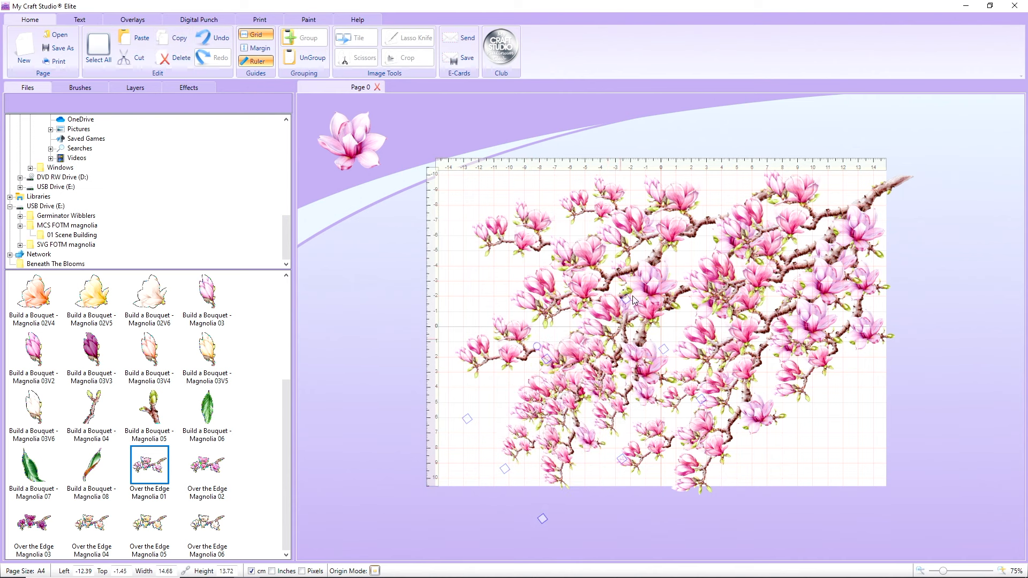
- Rotate the lower-left branch group slightly clockwise and move it down beneath the larger branches
drag(538, 349, 575, 384)
drag(557, 336, 551, 338)
drag(605, 399, 612, 408)
- Send the lower-left branch group to the back and move it up and inward beneath the larger branches
right_click(609, 399)
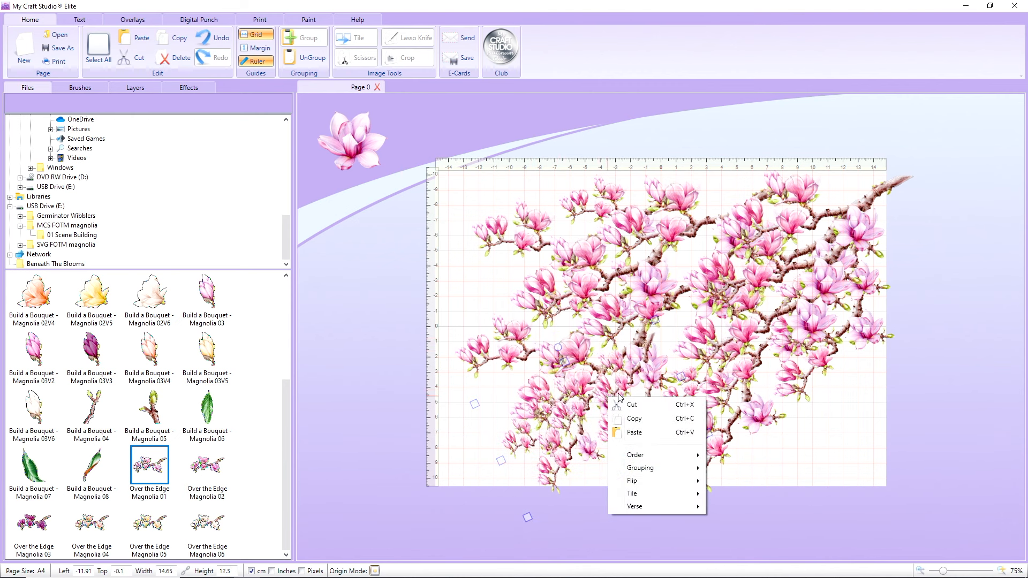
mouse_move(654, 458)
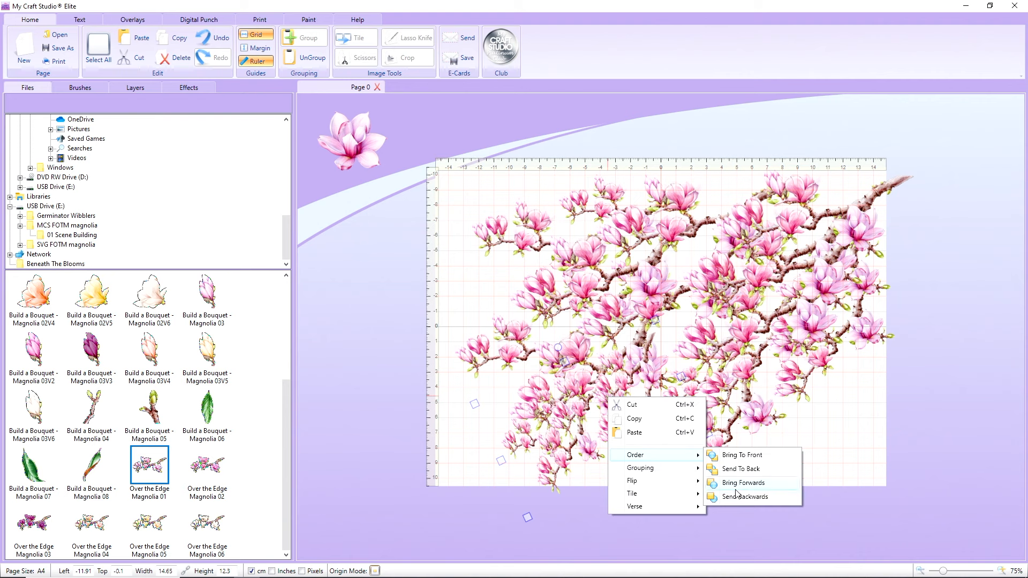
click(740, 470)
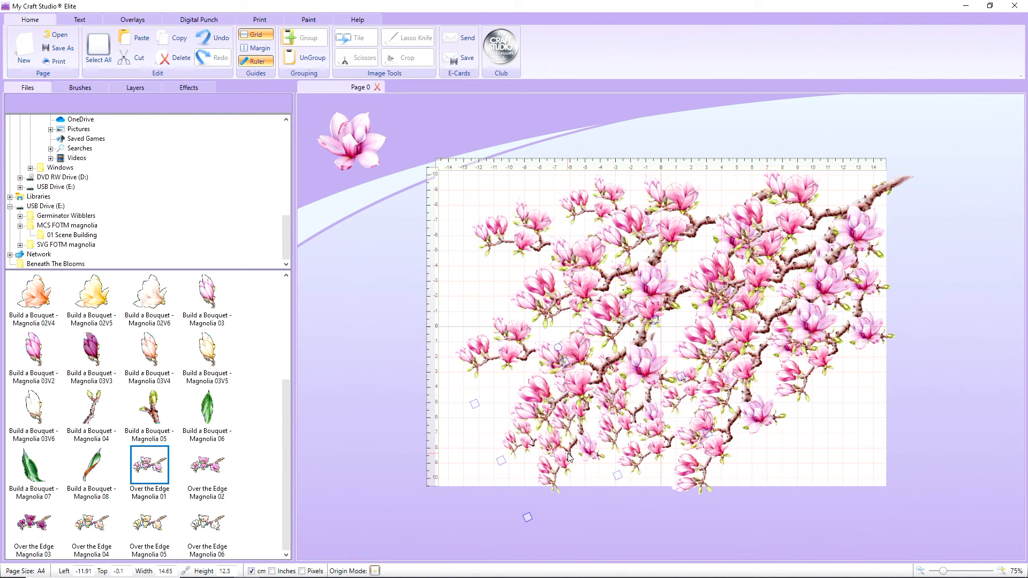
drag(568, 456, 604, 426)
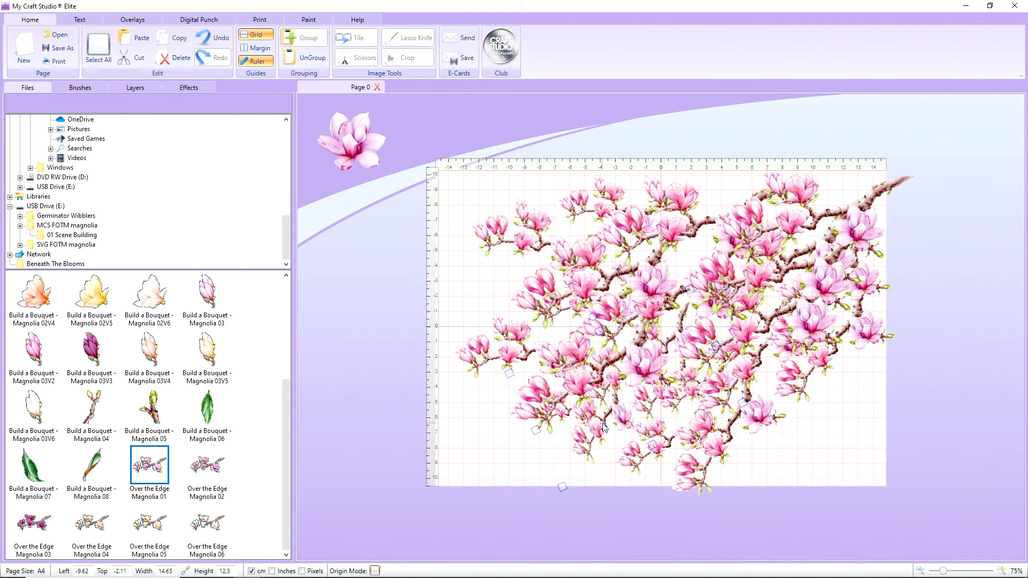
- Copy and paste the small lower branch group and move the copy off the page beside its lower-left edge
right_click(604, 427)
click(629, 445)
key(ctrl+v)
drag(604, 366, 365, 415)
right_click(365, 414)
click(425, 438)
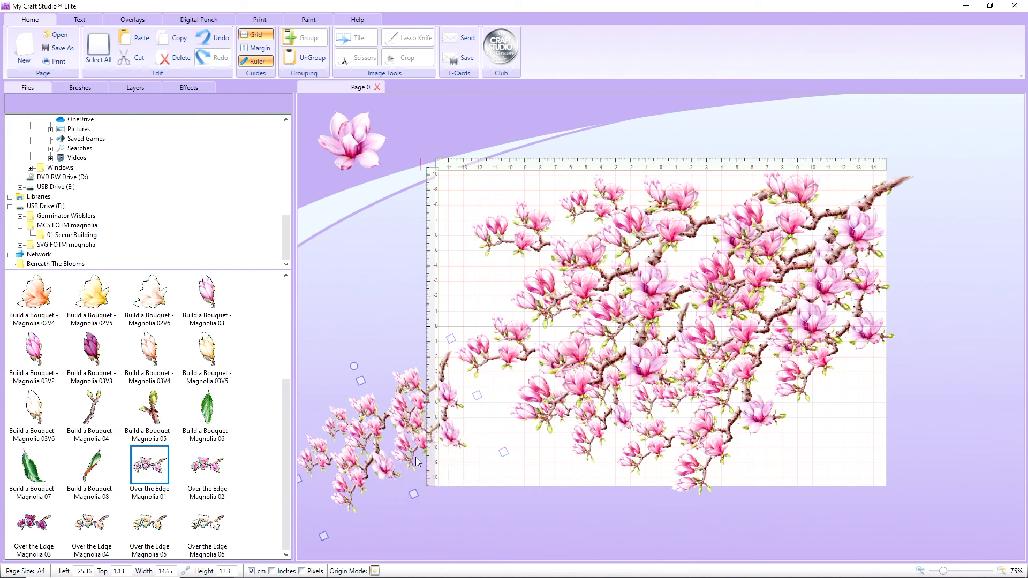
- Paste more copies of the small branch group and arrange them around the page's lower-left corner
right_click(412, 454)
click(445, 485)
drag(356, 413, 478, 443)
right_click(478, 452)
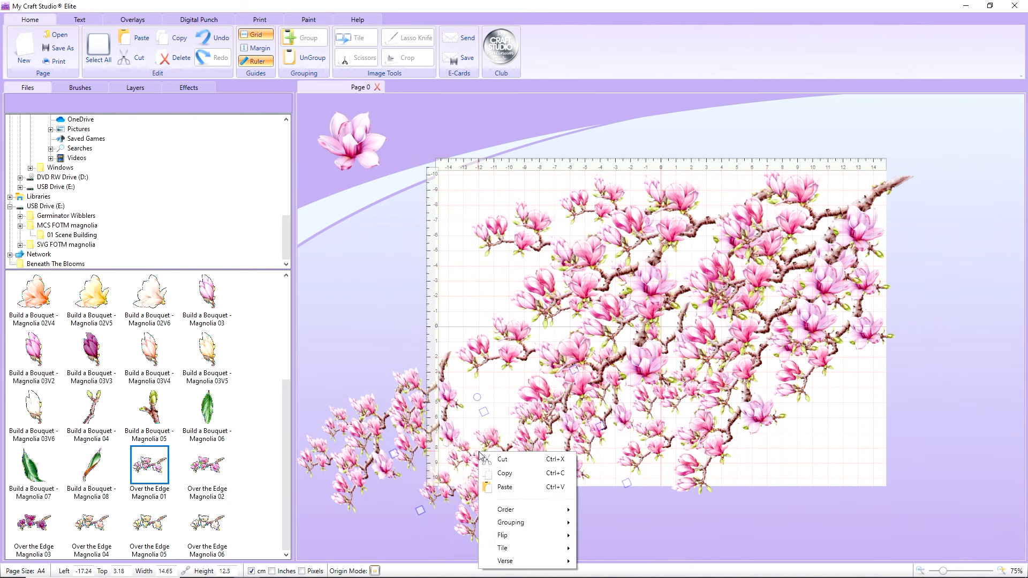
click(505, 488)
drag(485, 474, 499, 421)
- Paste another copy, rotate it into the page's upper left and scale it to about 11.1 cm wide and 7.6 cm high
right_click(499, 421)
click(524, 456)
drag(374, 417, 479, 286)
drag(461, 234, 485, 206)
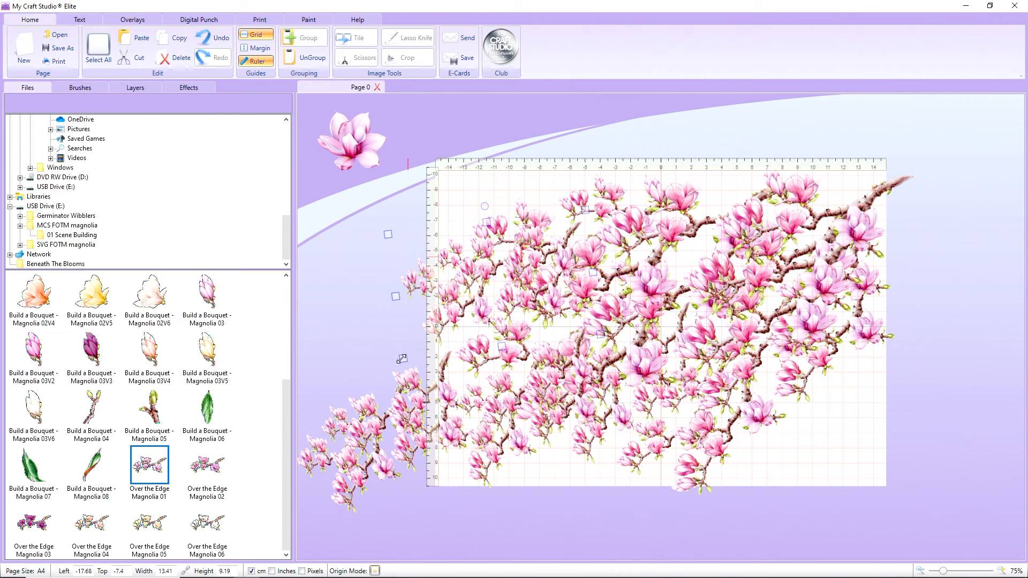
drag(401, 359, 432, 335)
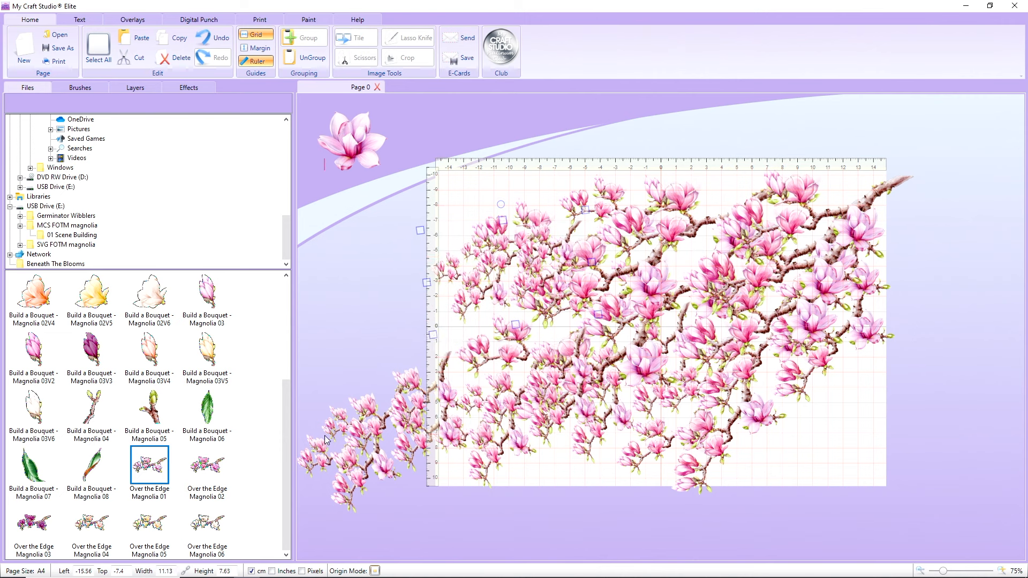
- Scale an off-page branch copy down to about 10.4 cm wide and 8.8 cm high and move it up beside the page
click(327, 440)
drag(324, 536, 359, 482)
drag(403, 406, 401, 310)
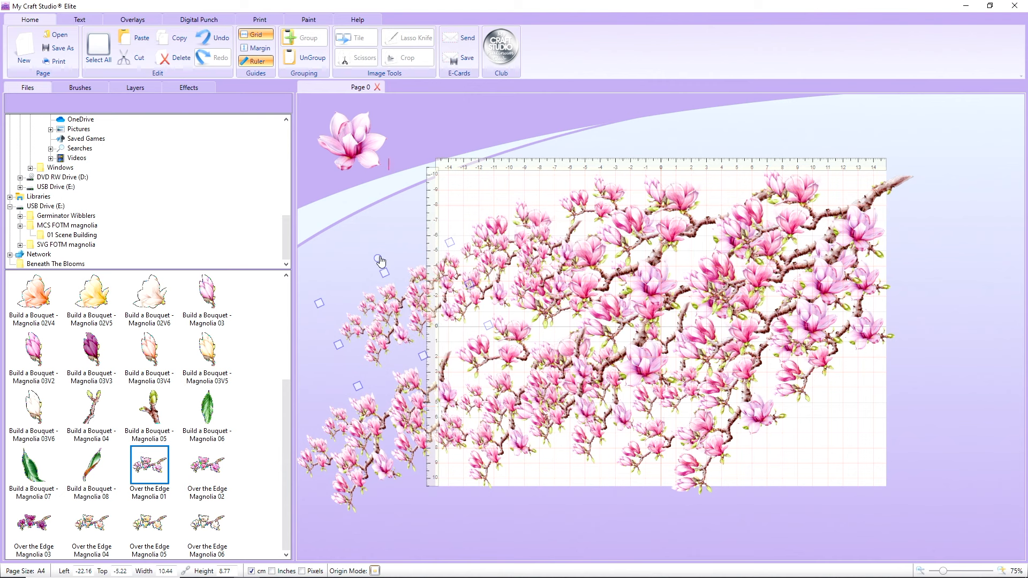
- Move the scaled copy to the page's upper-left corner and rotate it clockwise to about 31°
drag(378, 259, 399, 258)
drag(399, 298, 464, 206)
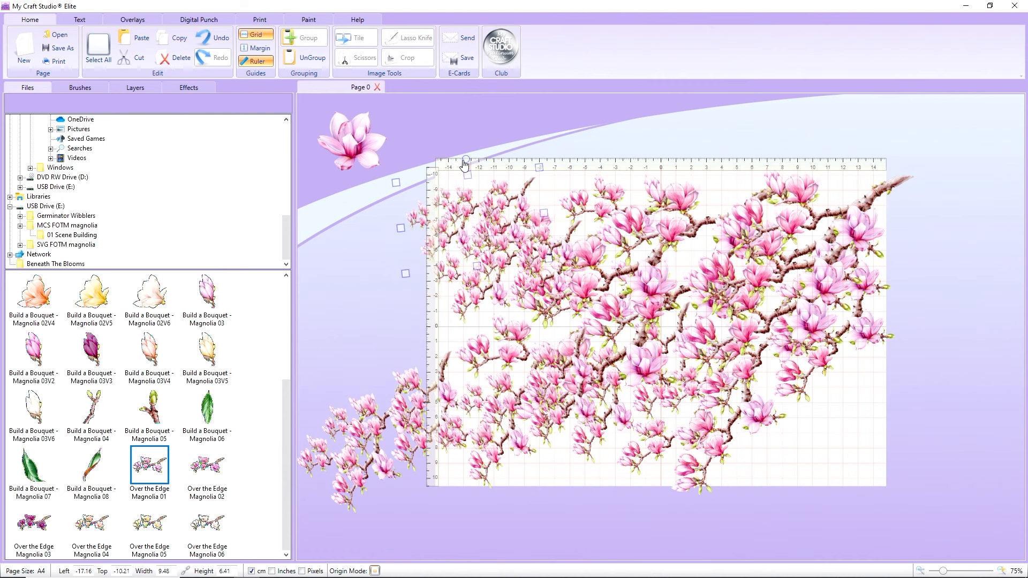
drag(461, 159, 498, 180)
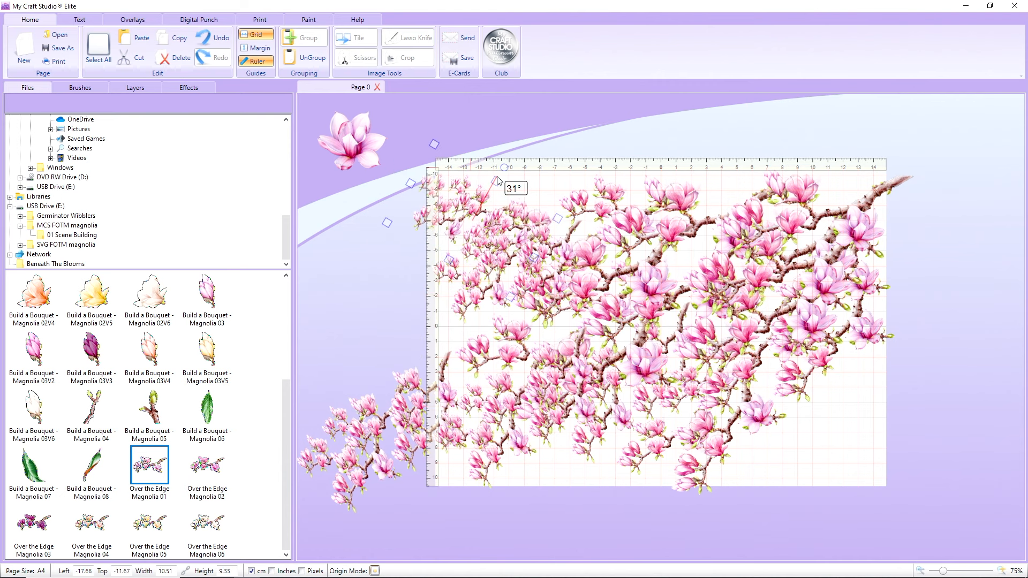
- Send the upper-left corner copy to the back, shift it further onto the page and rotate it slightly counterclockwise
right_click(469, 210)
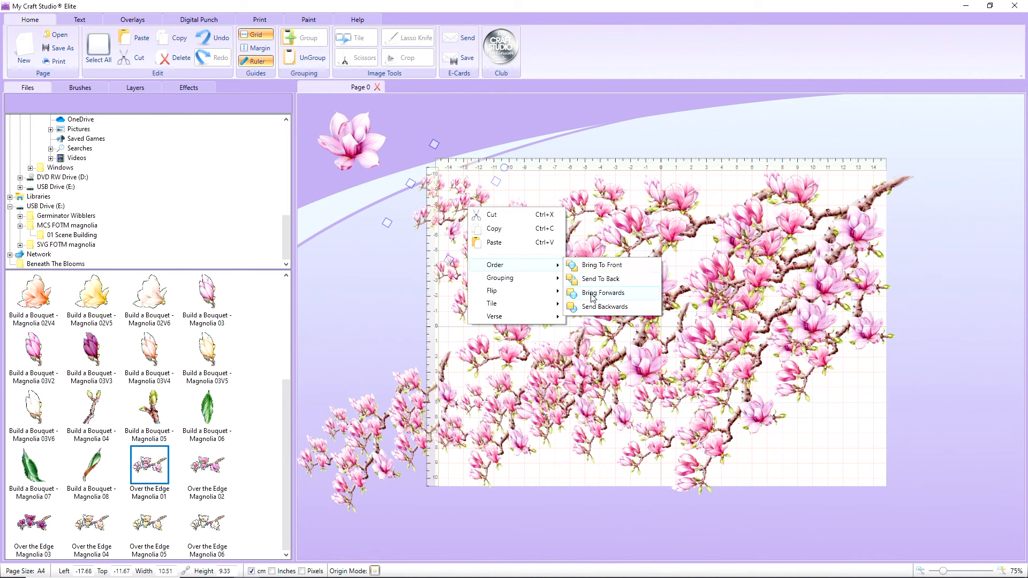
click(596, 281)
drag(462, 206, 493, 201)
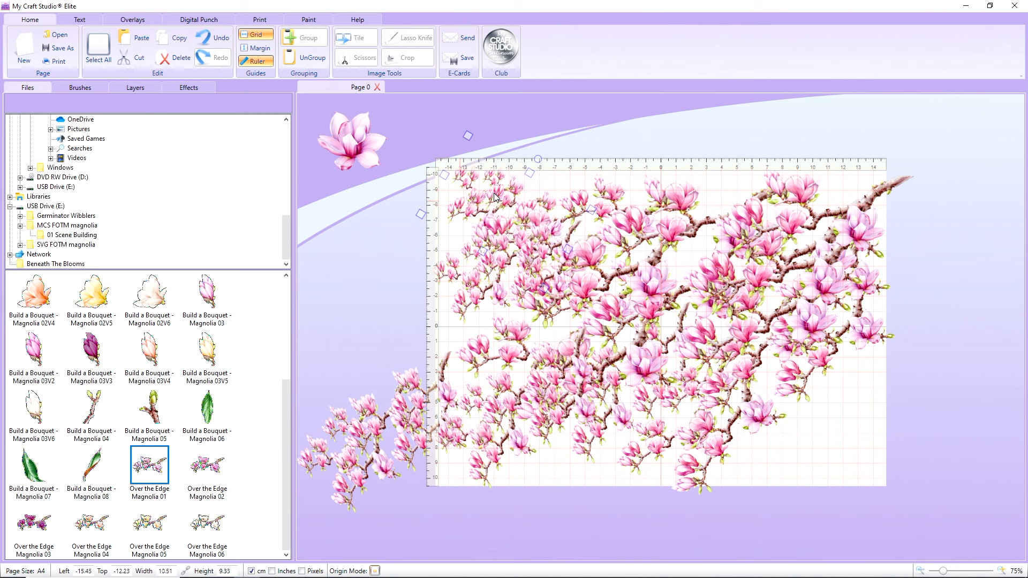
drag(537, 163, 528, 162)
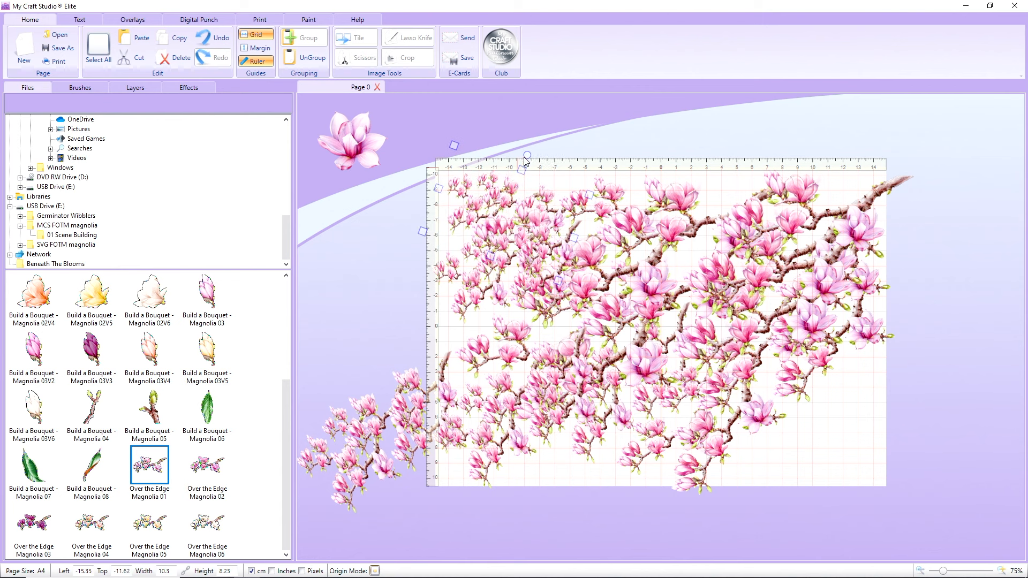
click(511, 211)
- Move the remaining off-page copy to the page's lower right and send the adjusted lower-left copy to the back
drag(434, 434, 817, 420)
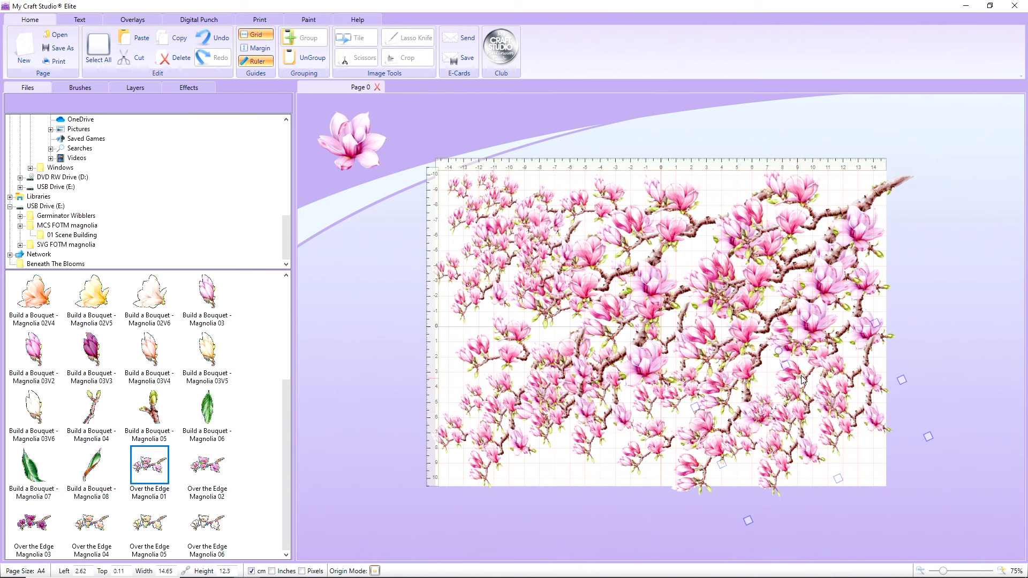
drag(542, 407, 556, 411)
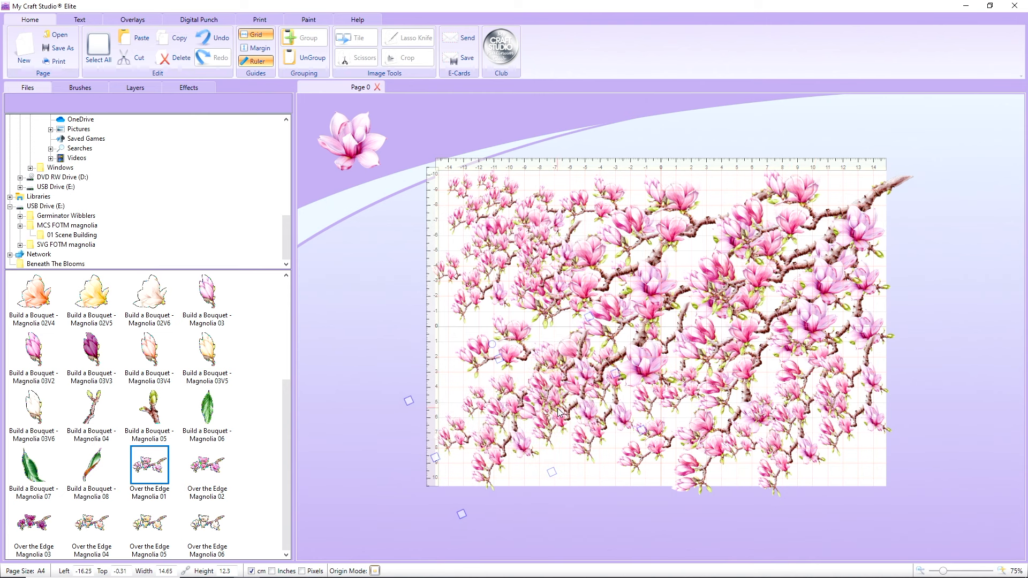
right_click(559, 410)
mouse_move(614, 470)
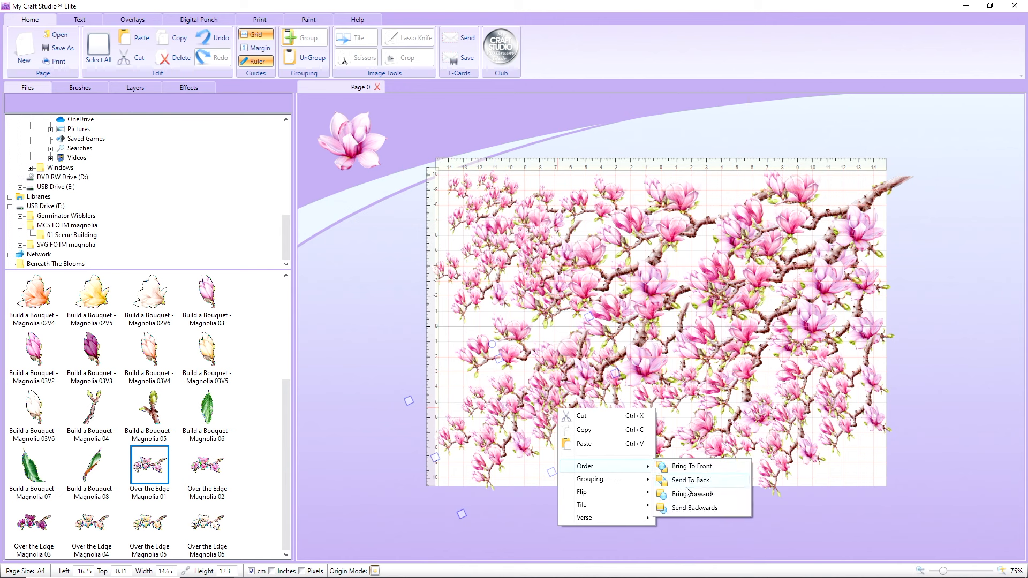
click(691, 480)
- Nudge the large branch group slightly and send the lower-right copy to the back
click(521, 427)
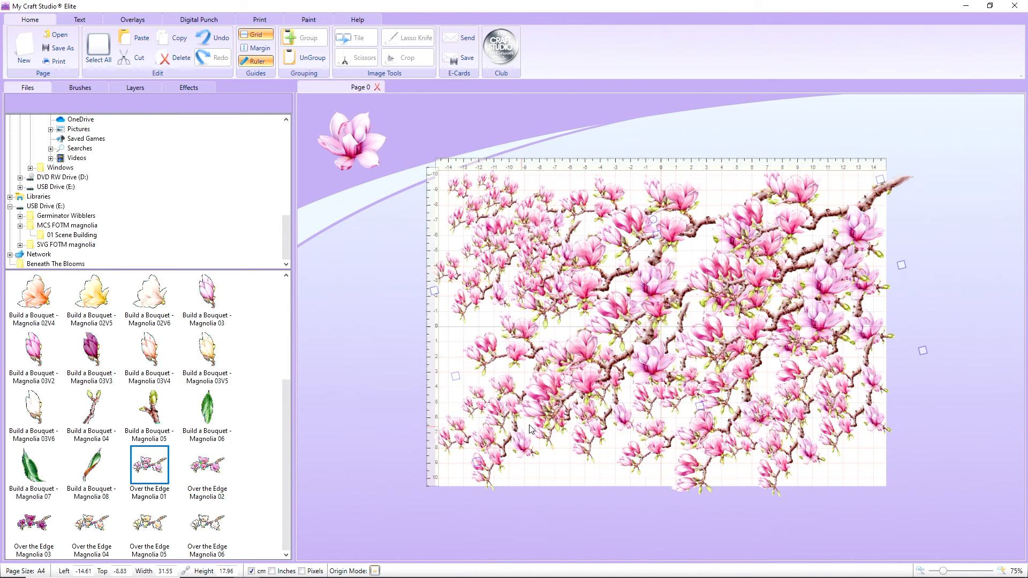
drag(521, 427, 526, 433)
click(798, 415)
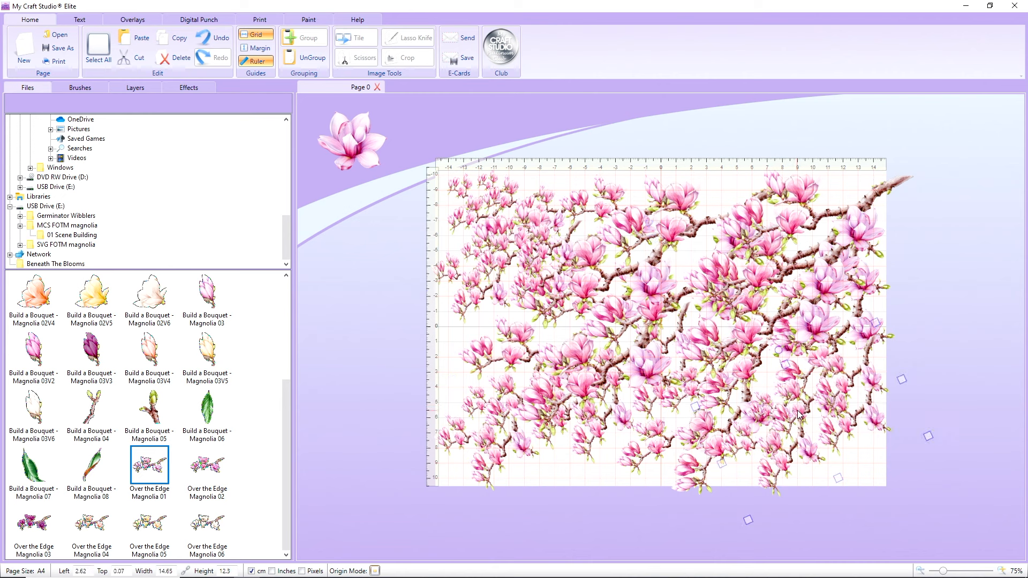
right_click(800, 412)
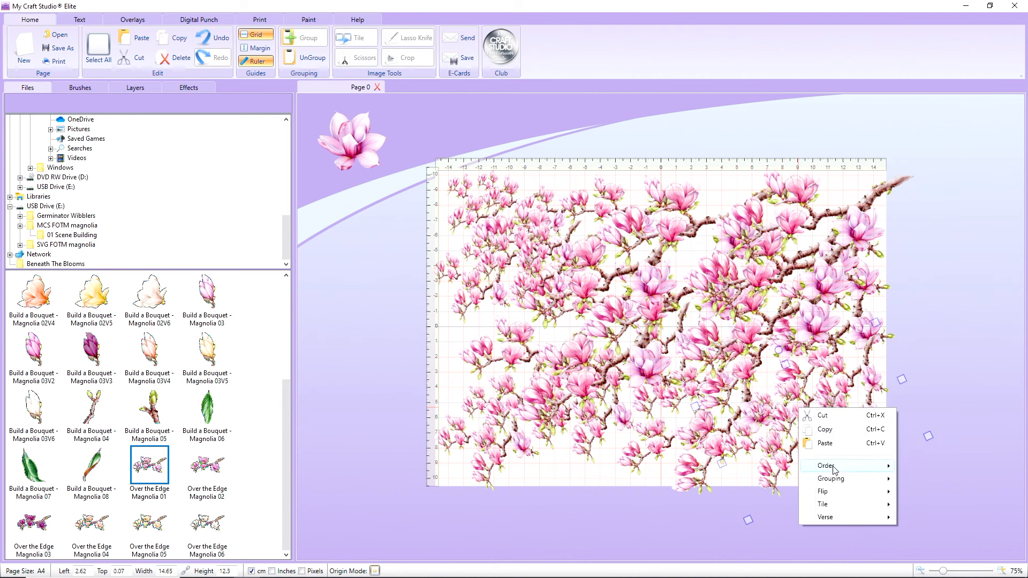
mouse_move(835, 465)
click(942, 512)
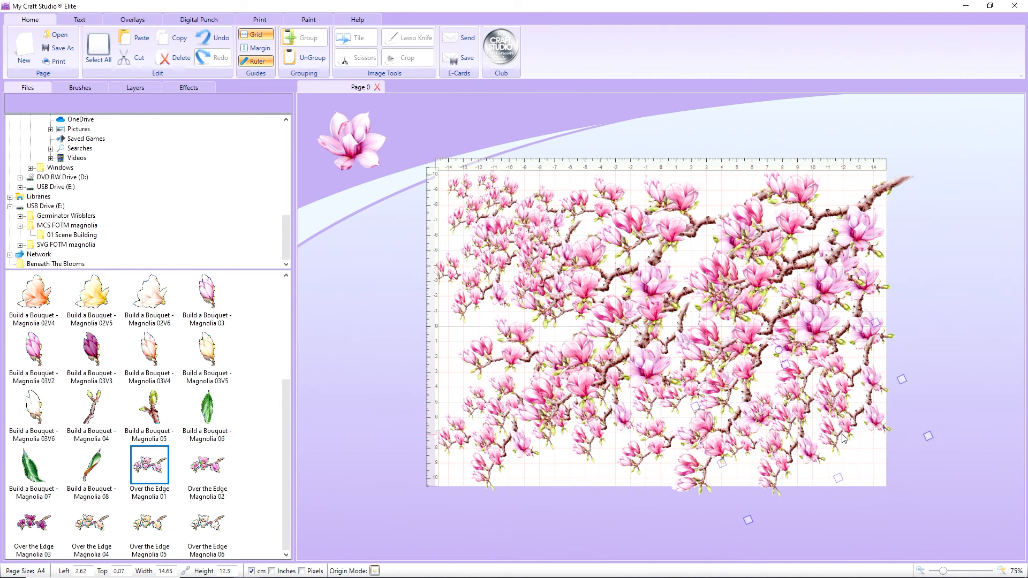
right_click(834, 411)
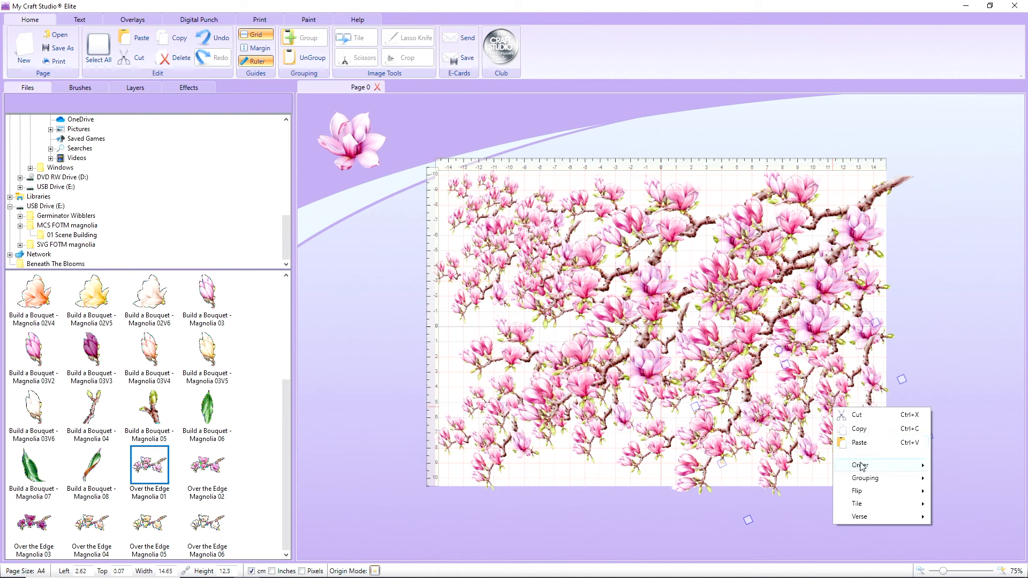
mouse_move(862, 466)
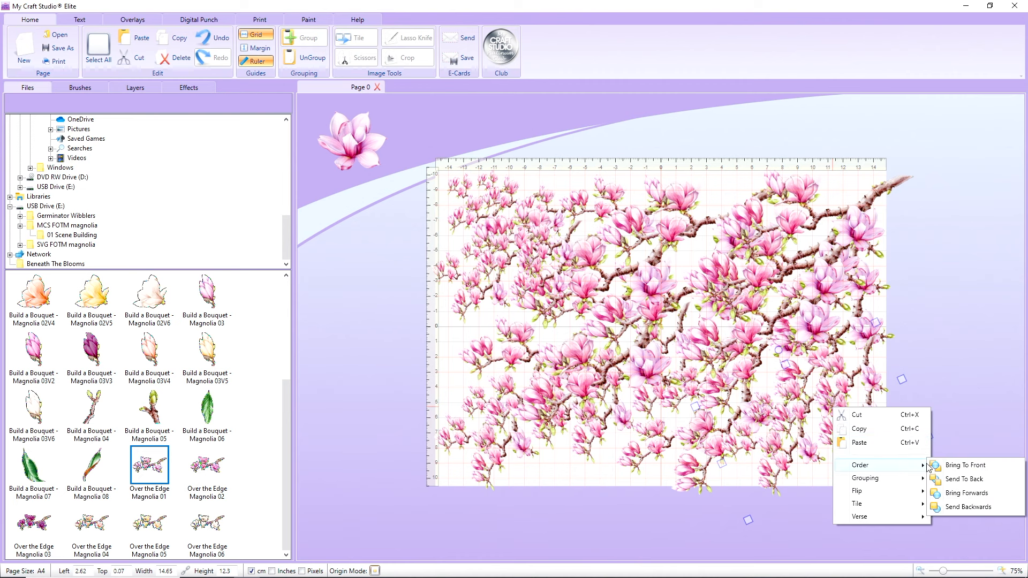
click(961, 483)
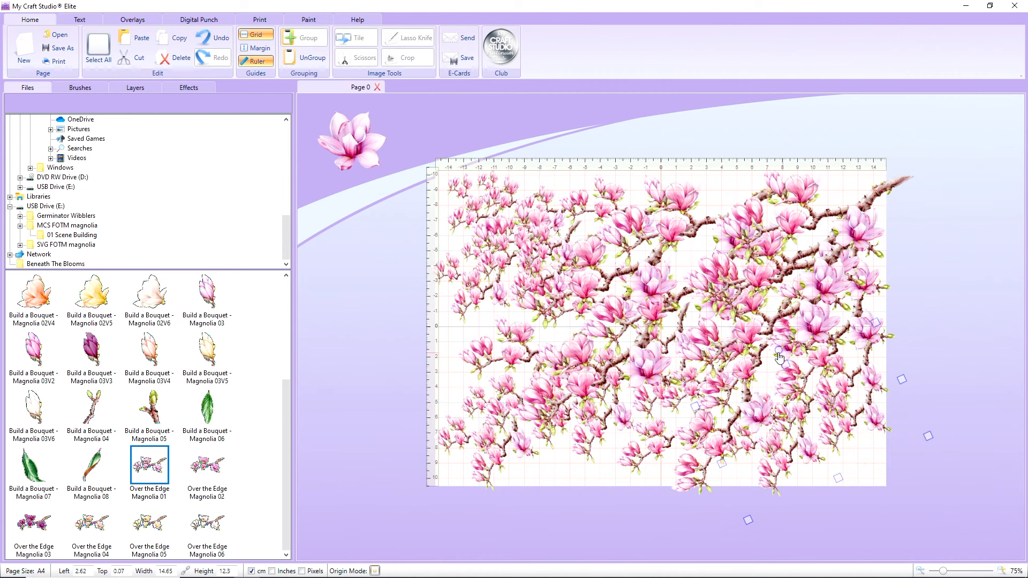
- Shift the large branch group slightly upward and fine-tune the positions of the branch groups along the lower part of the page
drag(779, 357, 605, 407)
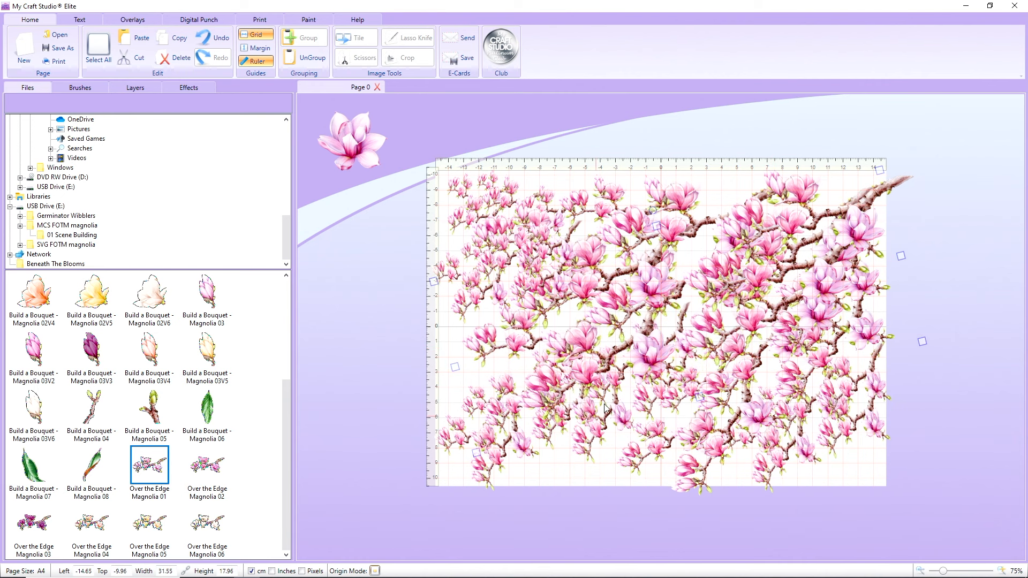
click(556, 438)
drag(583, 444, 586, 451)
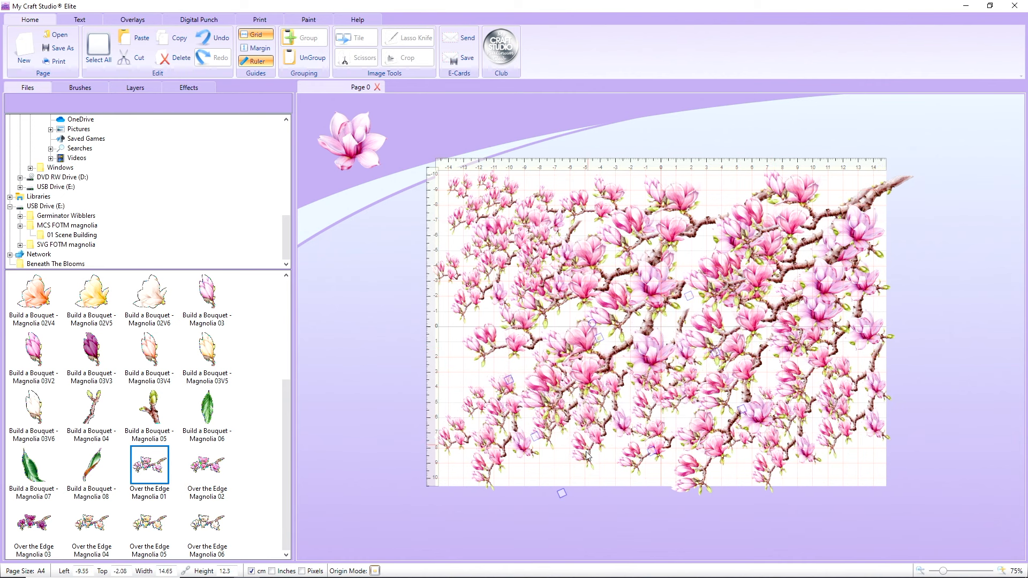
click(648, 457)
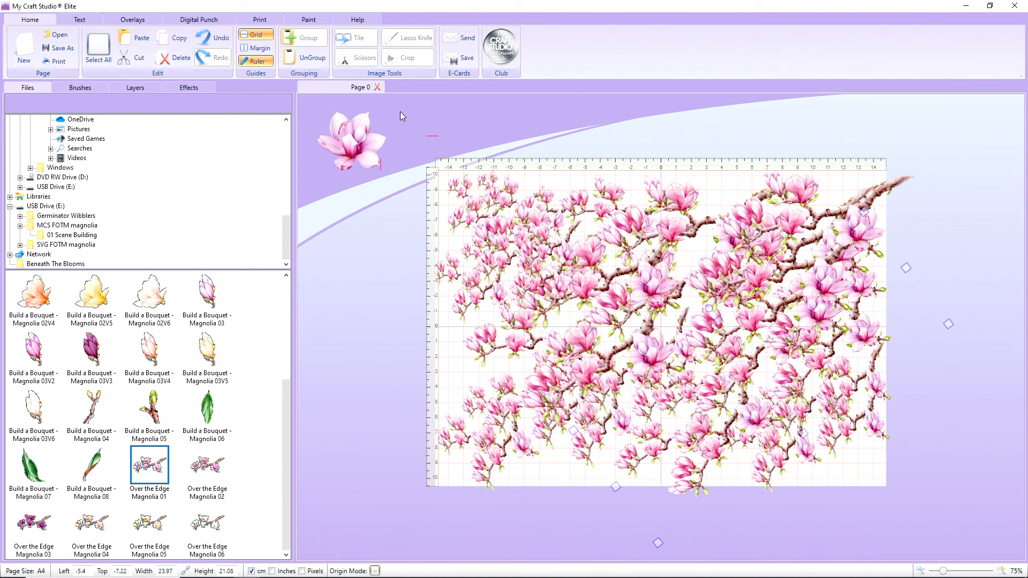
- Select all the branches on the page and combine them into a single group
drag(402, 114, 1012, 522)
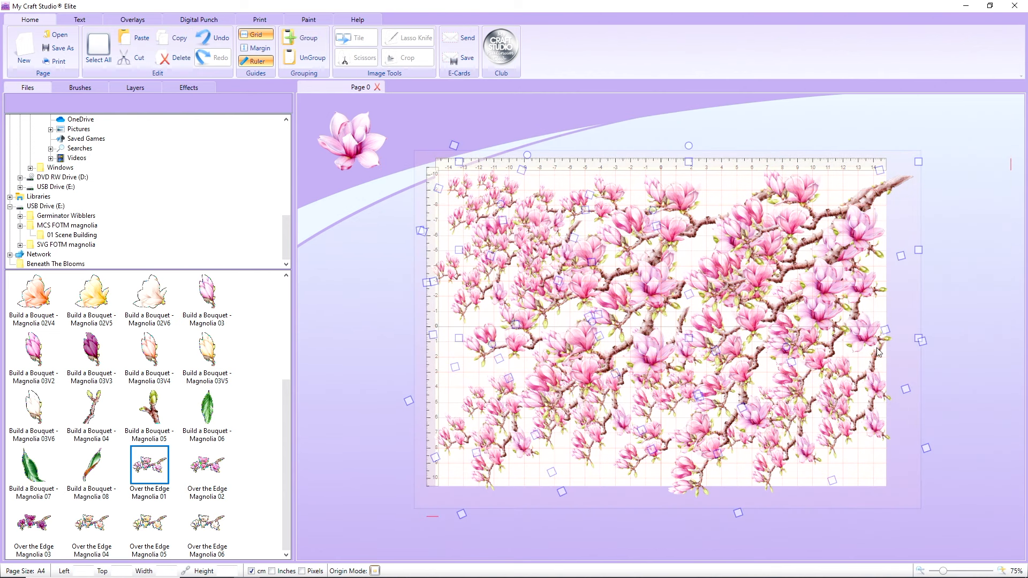
click(304, 37)
drag(624, 326, 628, 321)
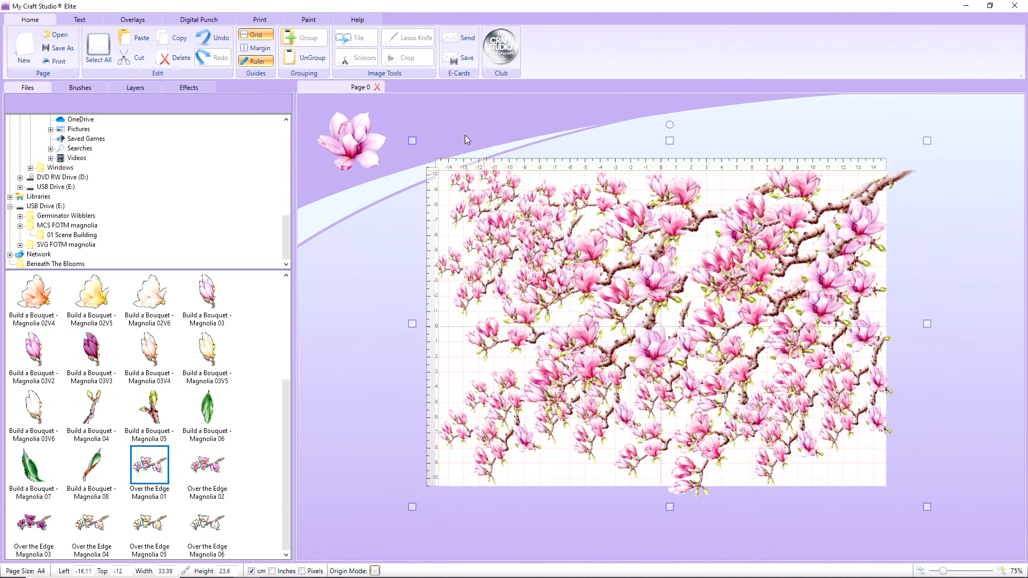
- Deselect and reselect the whole scene to check that all branches belong to one group
click(400, 106)
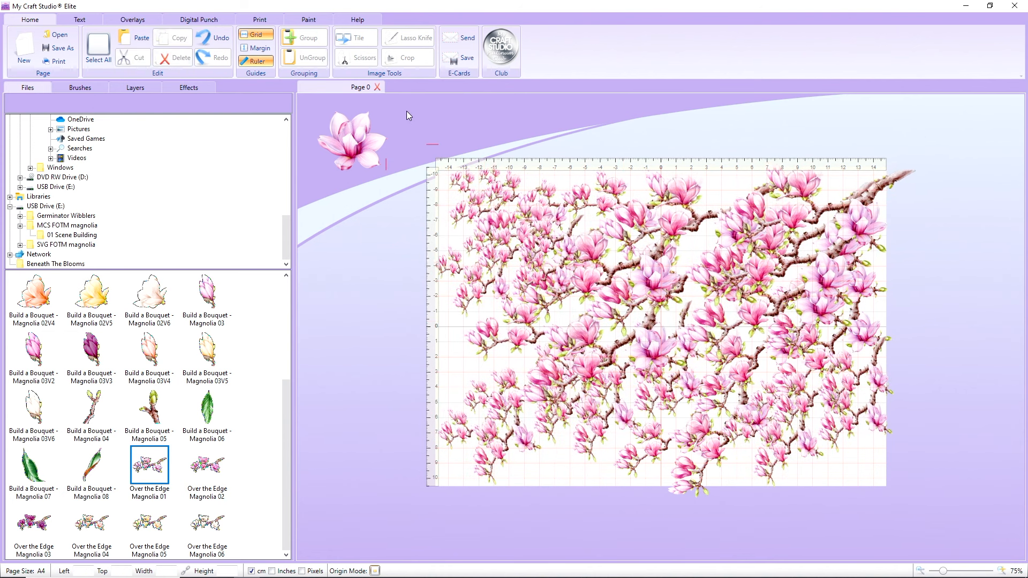
drag(408, 112, 975, 531)
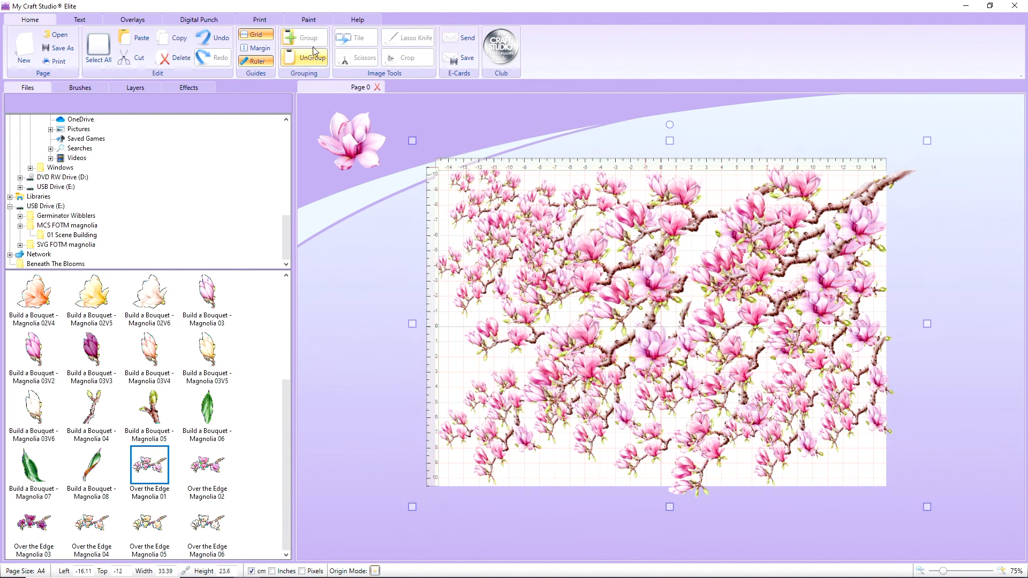
click(393, 282)
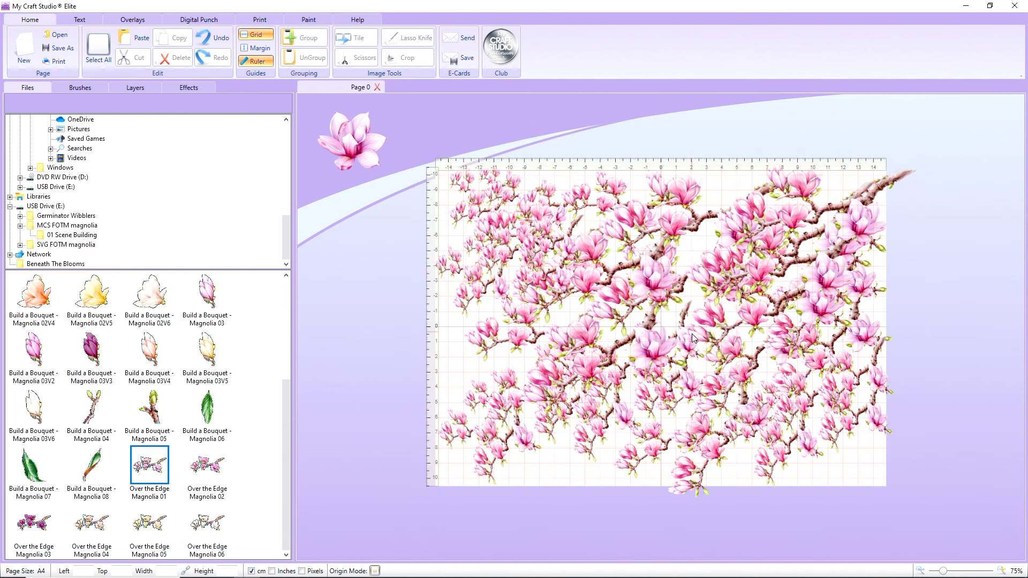
- Nudge the grouped magnolia scene slightly to the left on the page
click(595, 364)
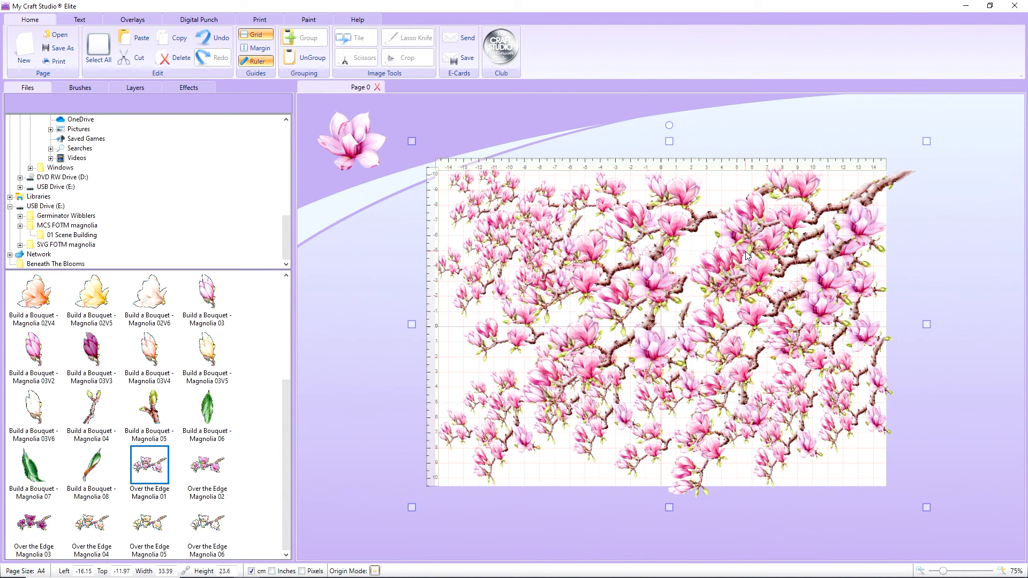
click(433, 123)
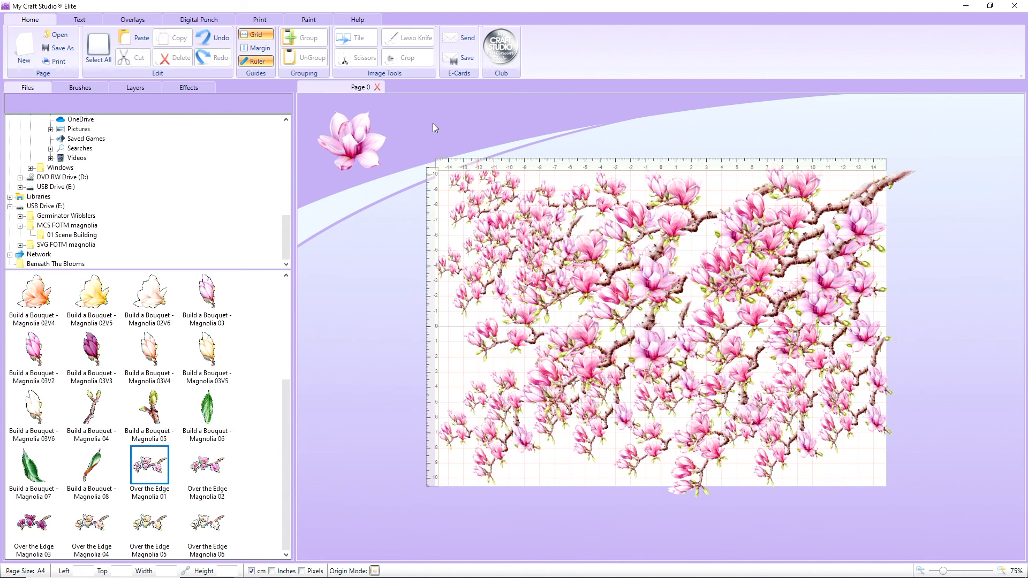
click(774, 407)
key(Left)
key(Left)
key(Left)
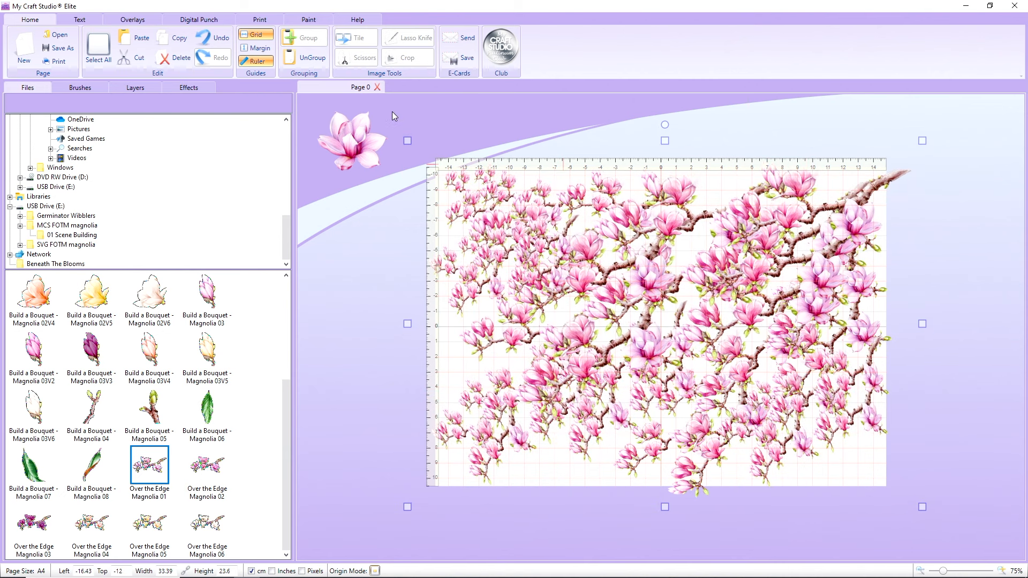
- Select every branch on the page, combine the leftover branches and the scene into one group, and shift it slightly downward
click(392, 112)
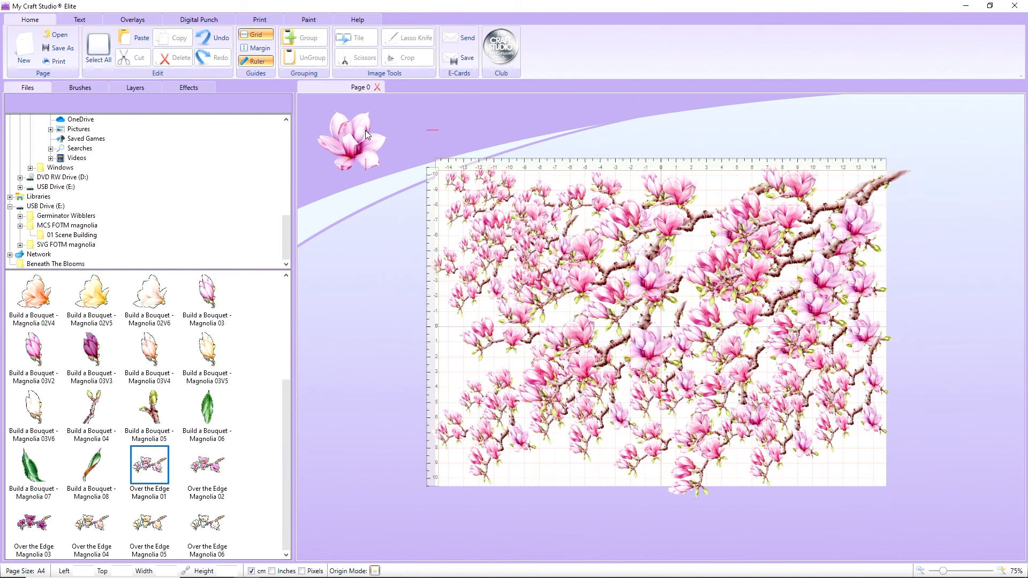
drag(389, 124, 953, 537)
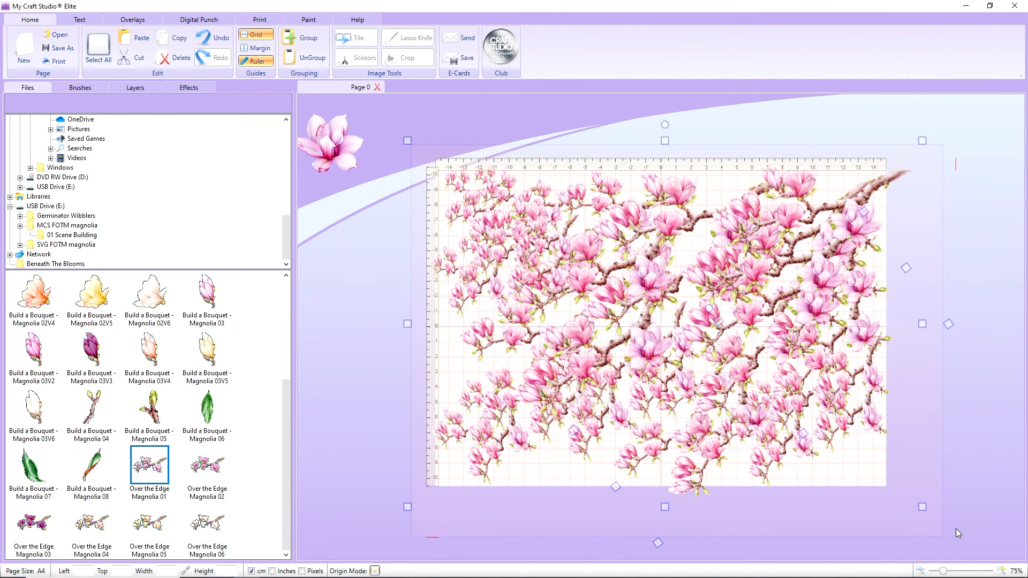
click(311, 42)
drag(570, 309, 571, 318)
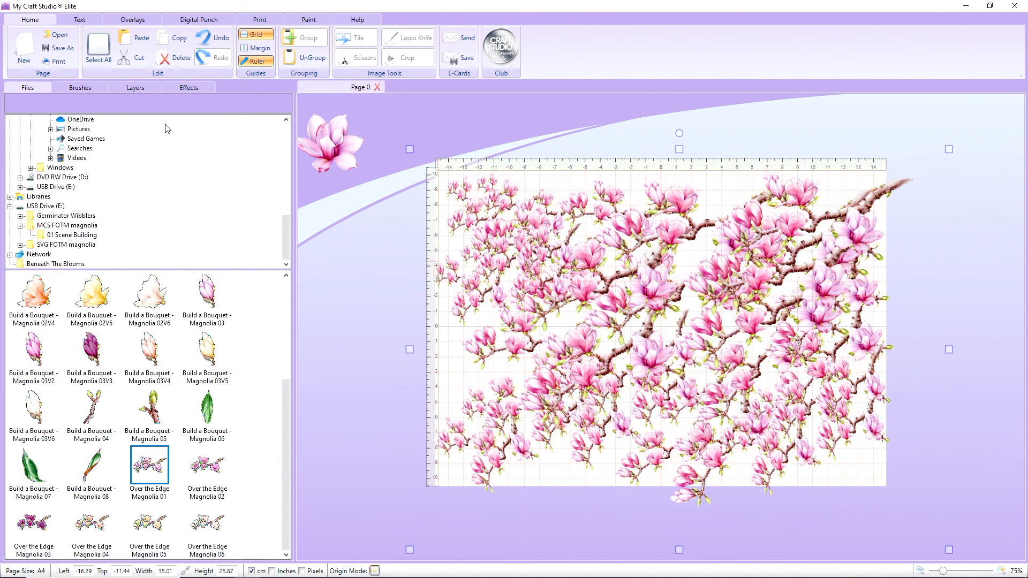
- Fade the grouped branch scene to an opacity of 36
click(186, 88)
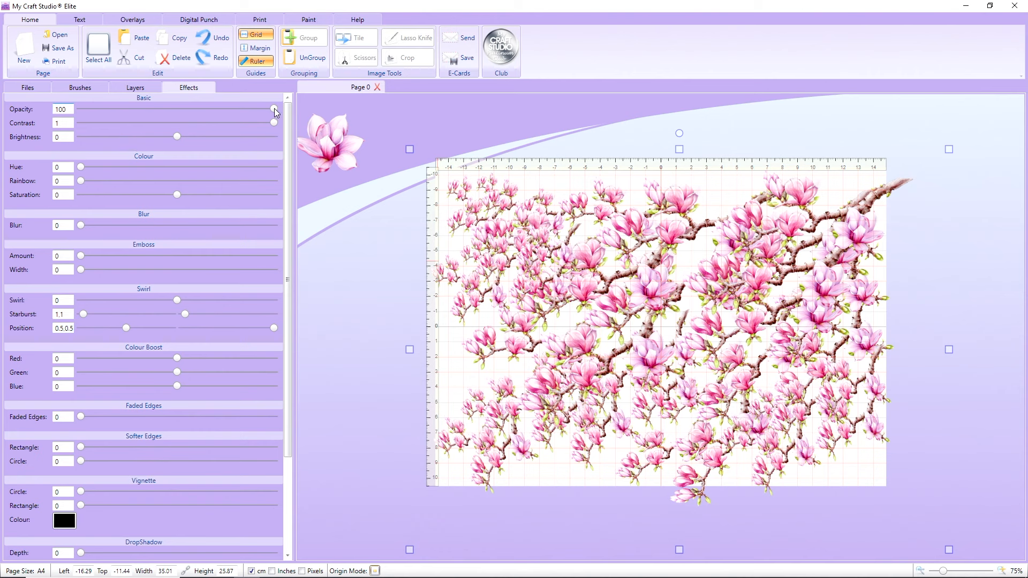
drag(274, 108, 179, 111)
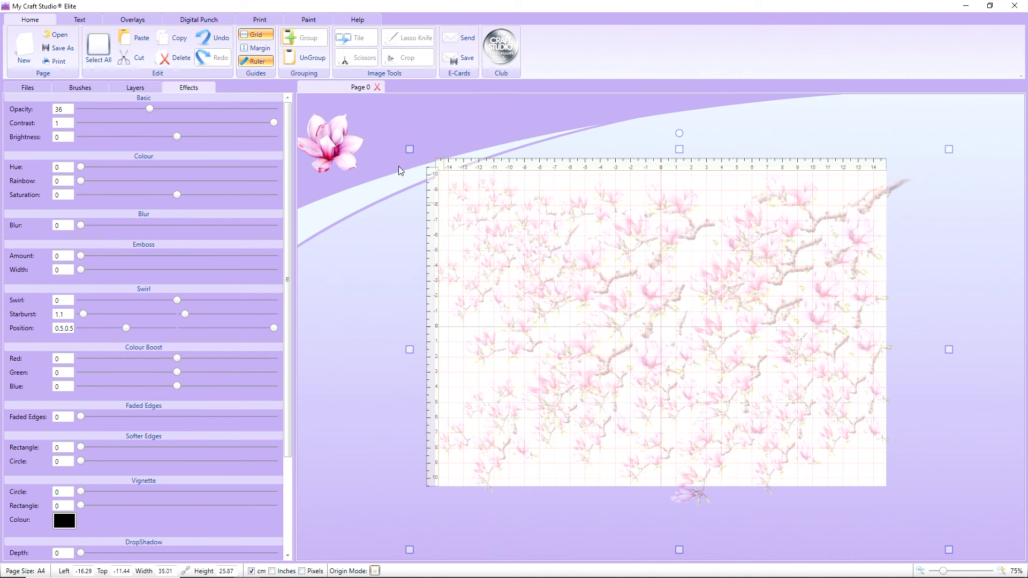
- Enlarge the single magnolia flower beside the page to about 44 by 36.9 cm and position it over the whole page
drag(337, 147, 365, 170)
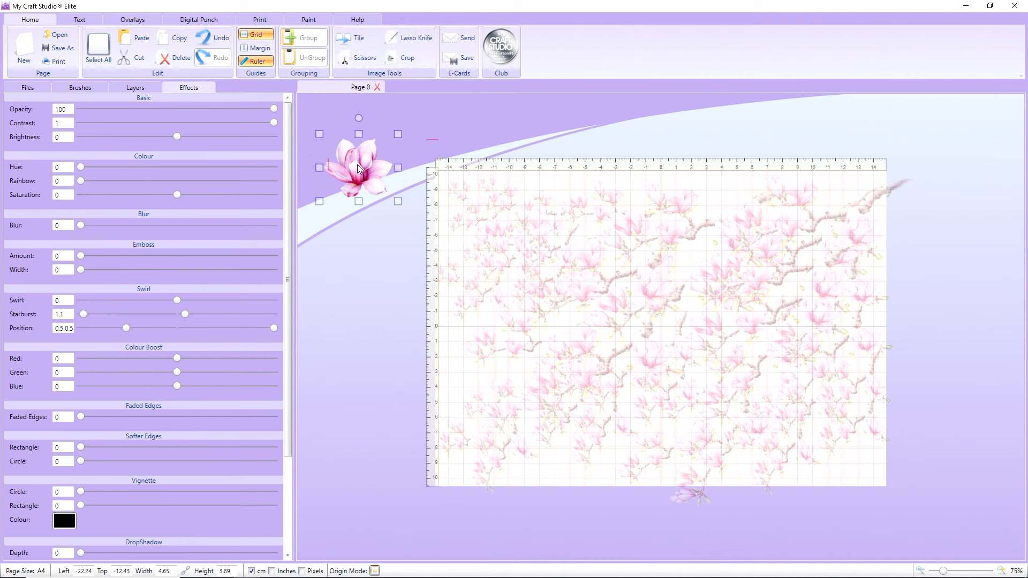
drag(397, 201, 840, 576)
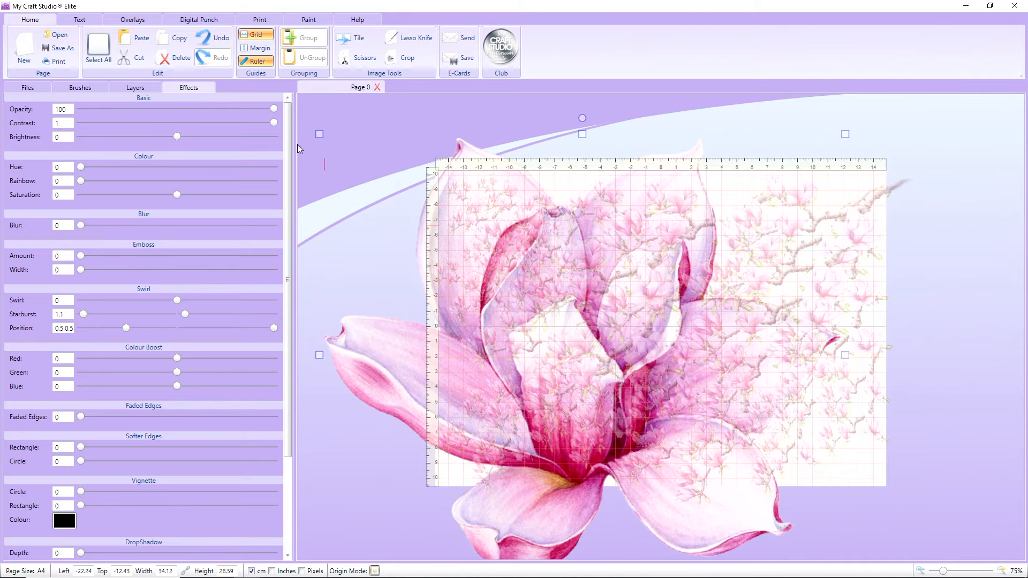
mouse_move(479, 226)
mouse_down()
mouse_move(336, 150)
mouse_move(478, 236)
mouse_up()
click(381, 364)
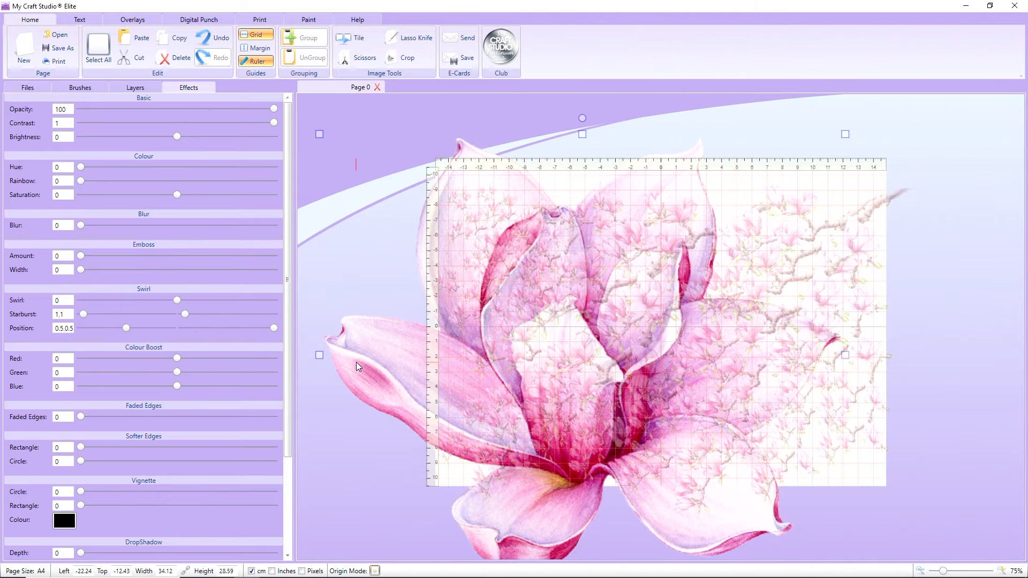
drag(355, 362, 135, 172)
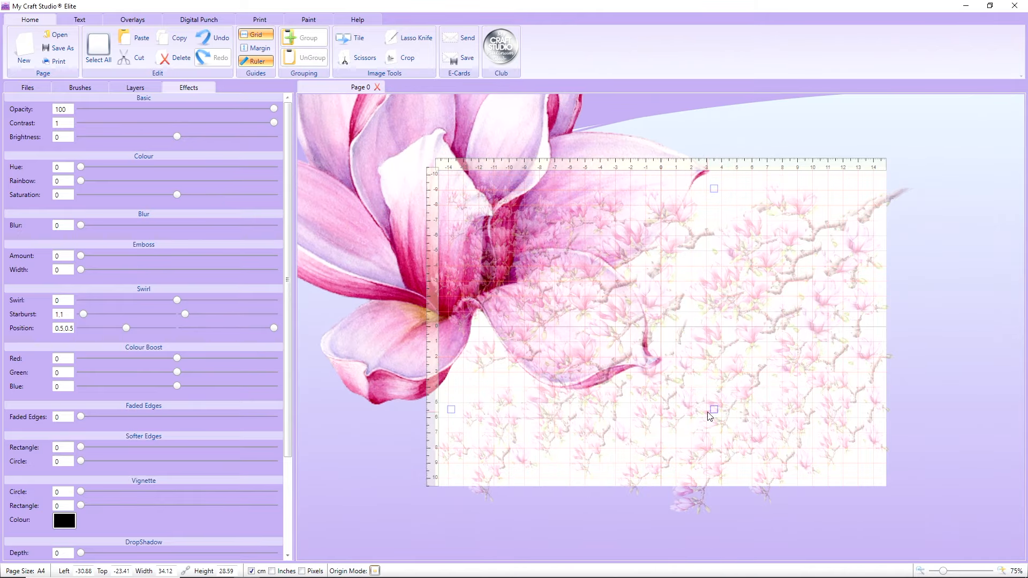
drag(713, 410, 869, 534)
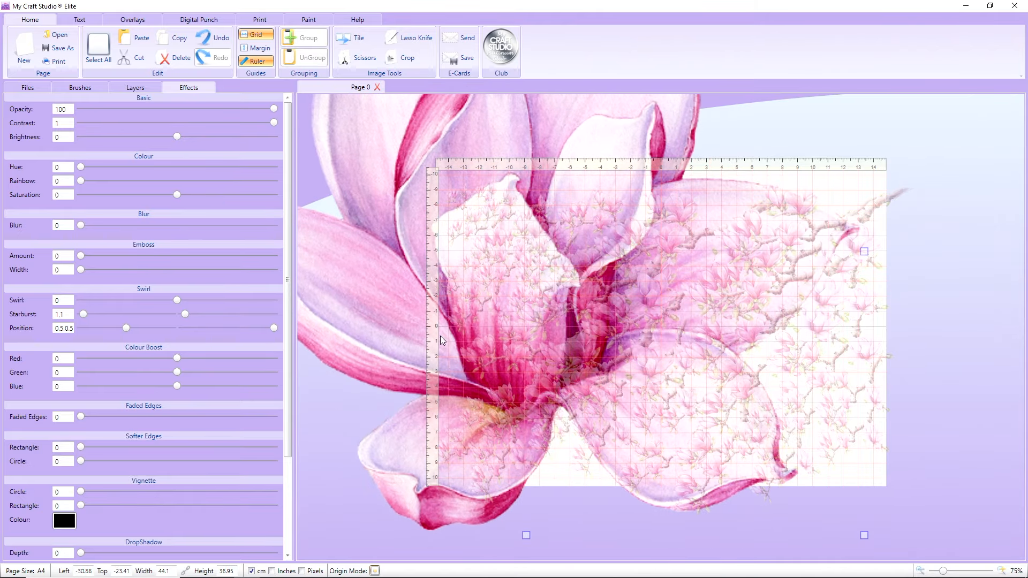
drag(317, 303, 438, 365)
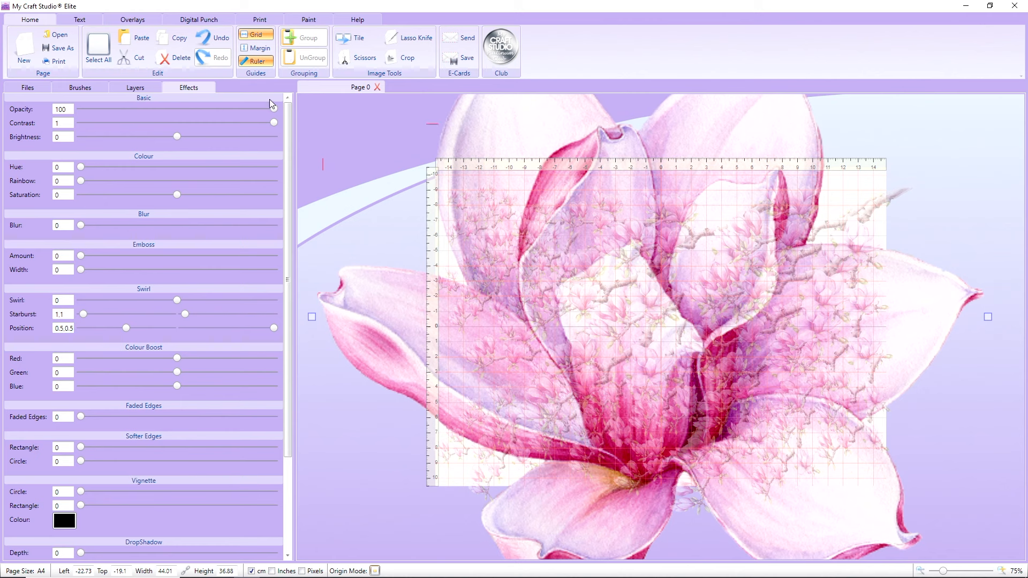
- Fade the enlarged flower to an opacity of 27 and send it backwards behind the branch scene
drag(273, 109, 135, 95)
right_click(458, 195)
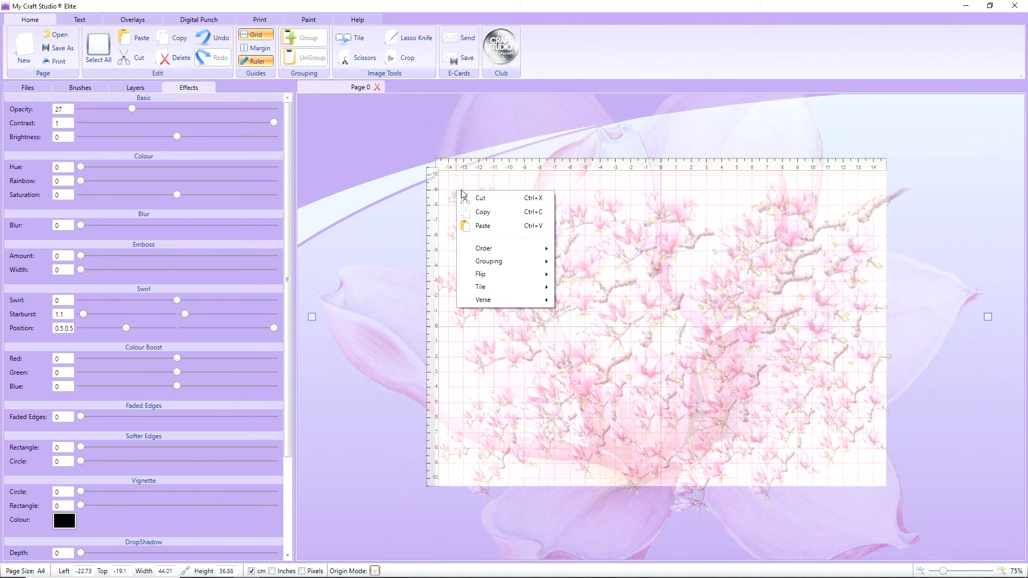
mouse_move(495, 249)
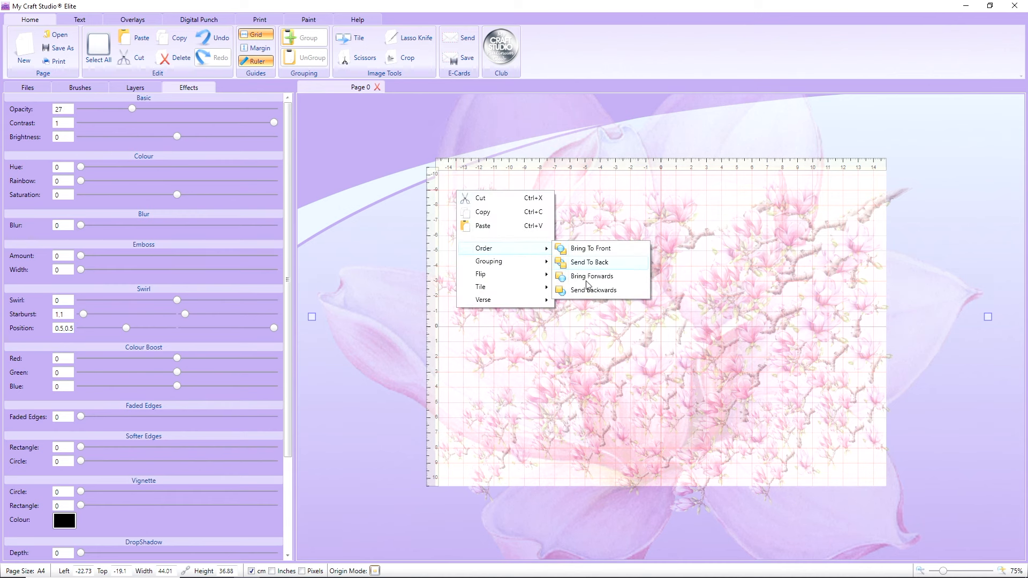
click(584, 290)
- Nudge the branch scene slightly upward on the page
click(659, 298)
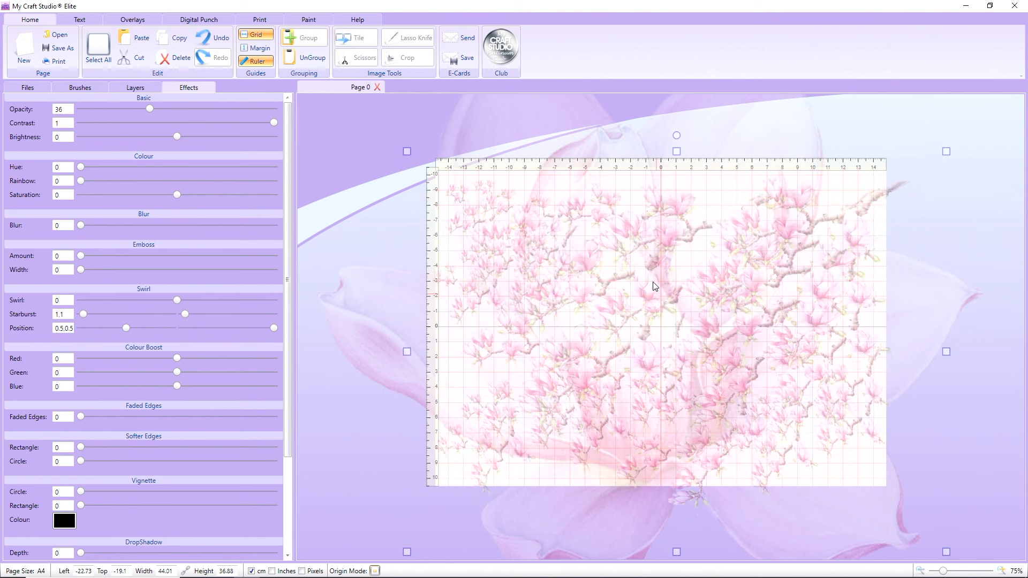
mouse_move(654, 285)
mouse_down()
mouse_move(664, 277)
mouse_move(657, 283)
mouse_up()
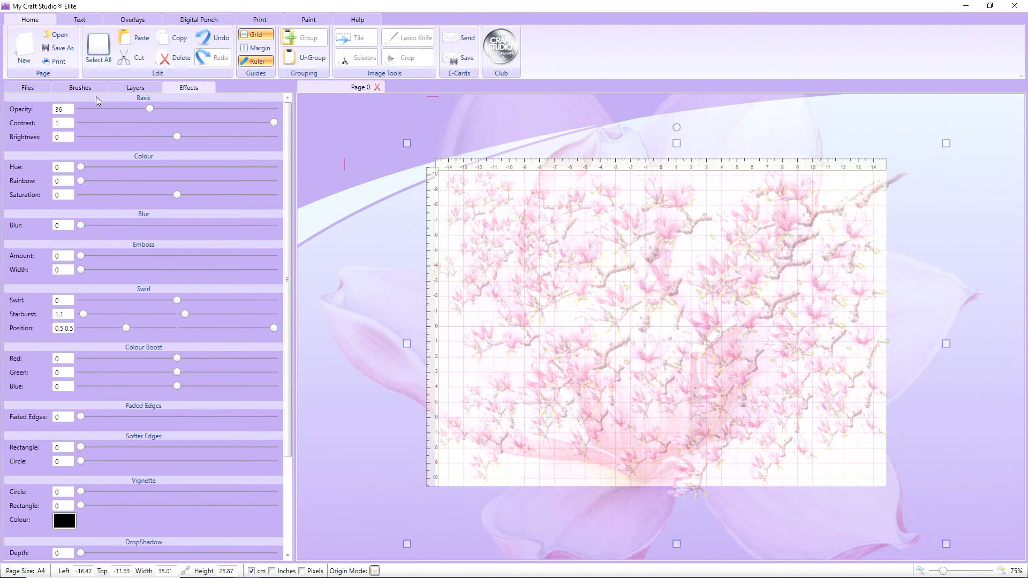
- Add the Build a Bouquet - Magnolia 03 bud to the workspace beside the page
click(81, 88)
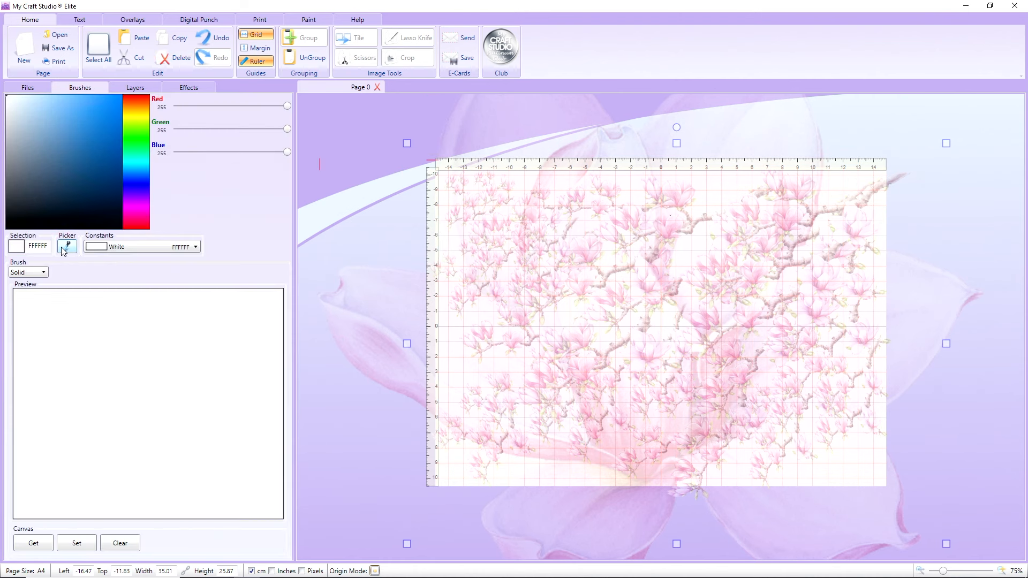
click(27, 88)
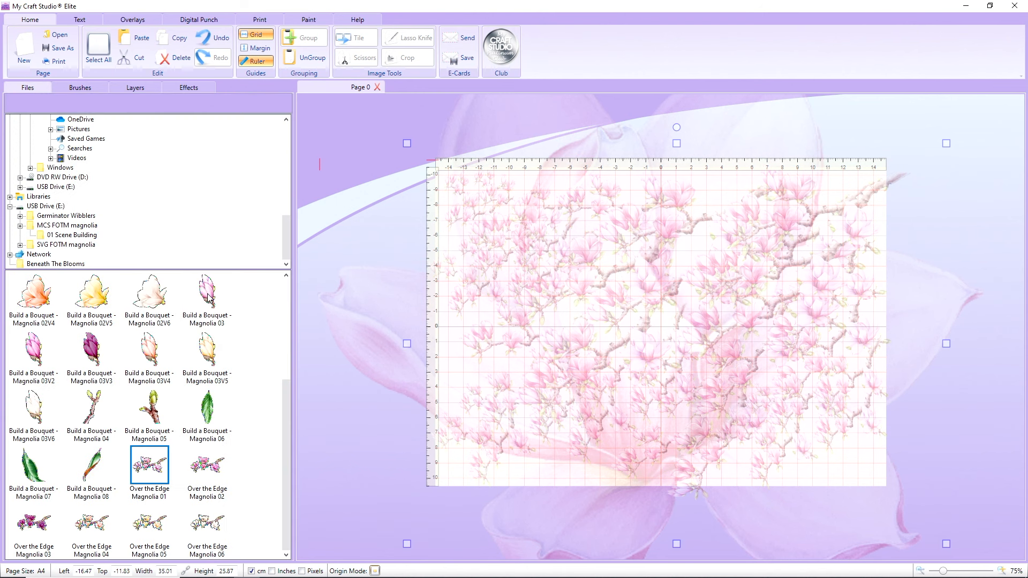
drag(209, 298, 317, 162)
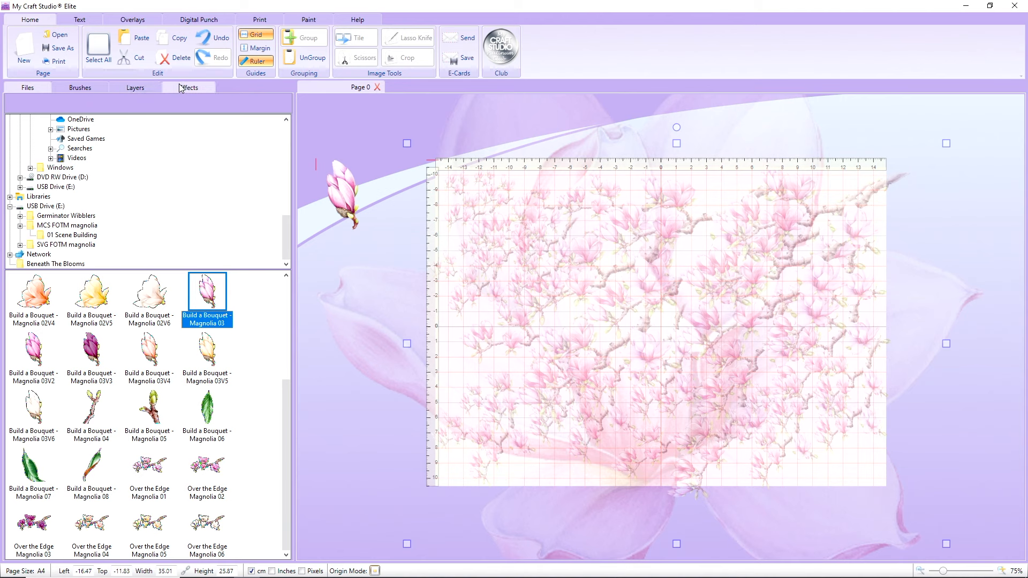
- Sample the pale pink F8F1F8 from the magnolia bud and set it as the canvas background colour
click(93, 89)
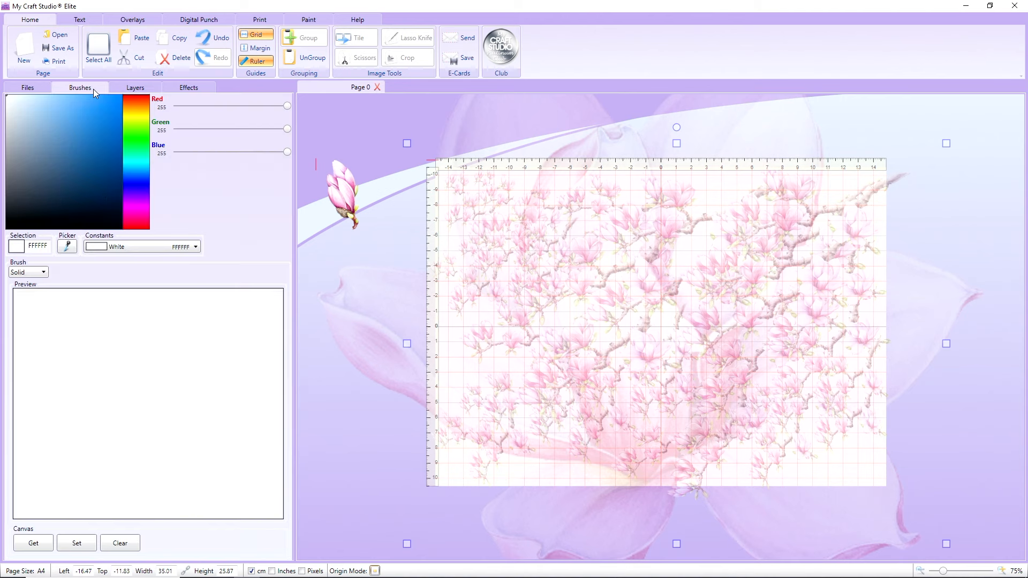
click(67, 246)
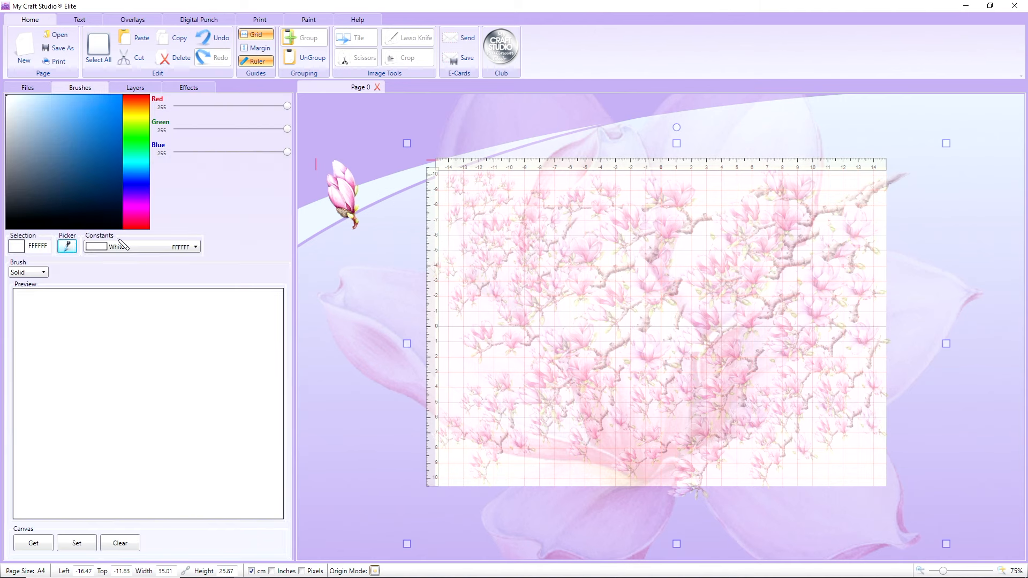
click(344, 186)
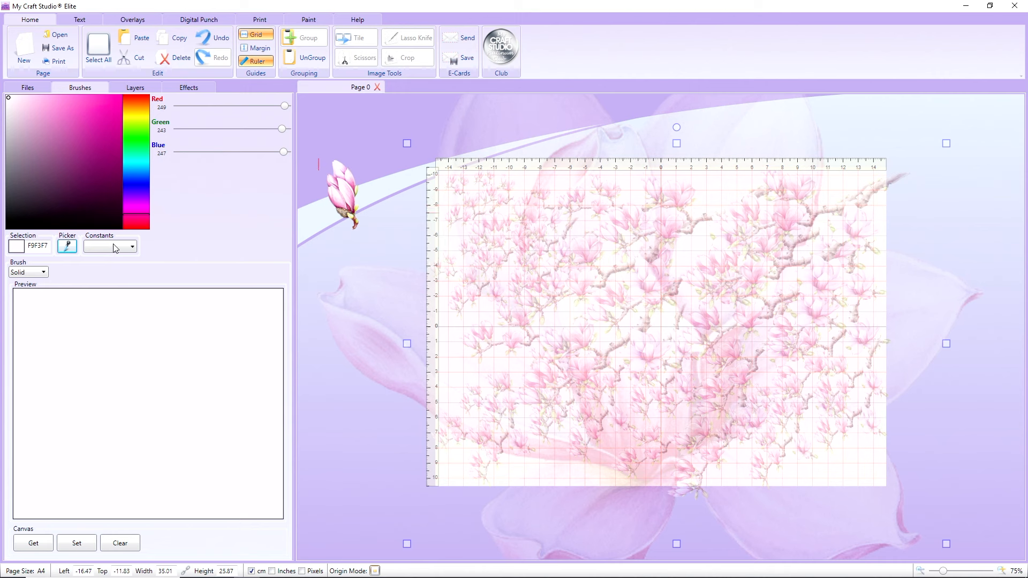
click(347, 211)
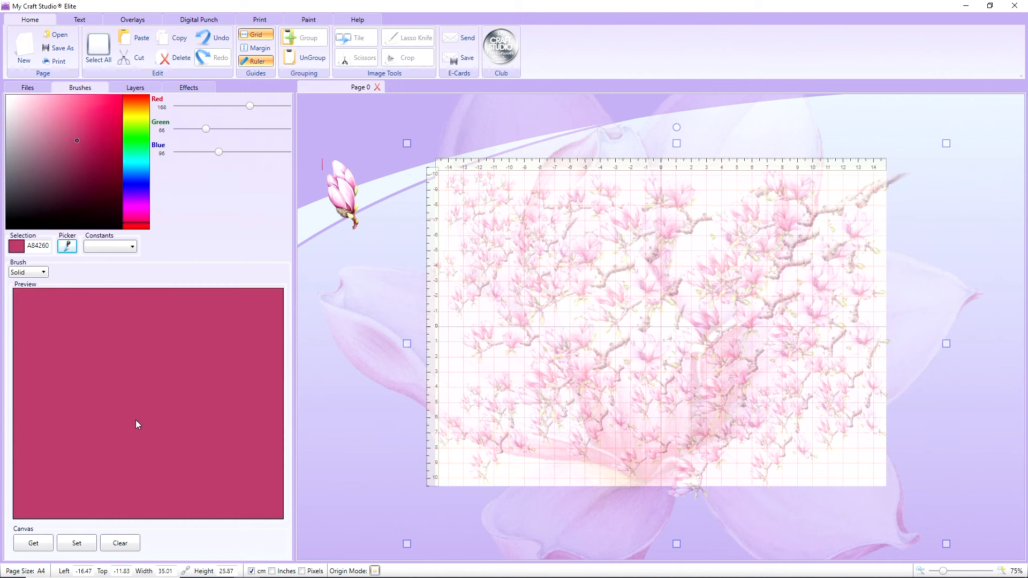
click(342, 178)
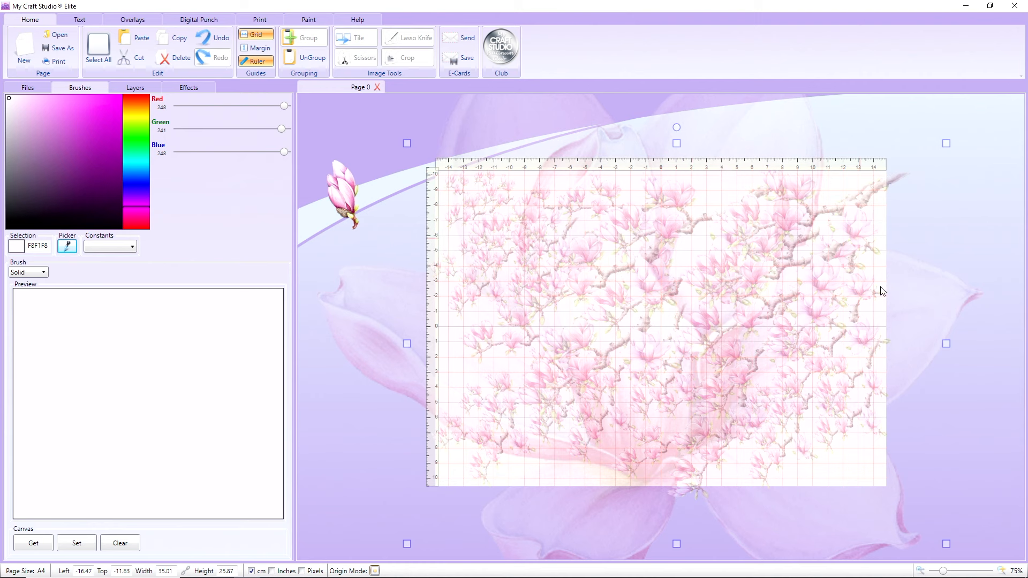
click(87, 546)
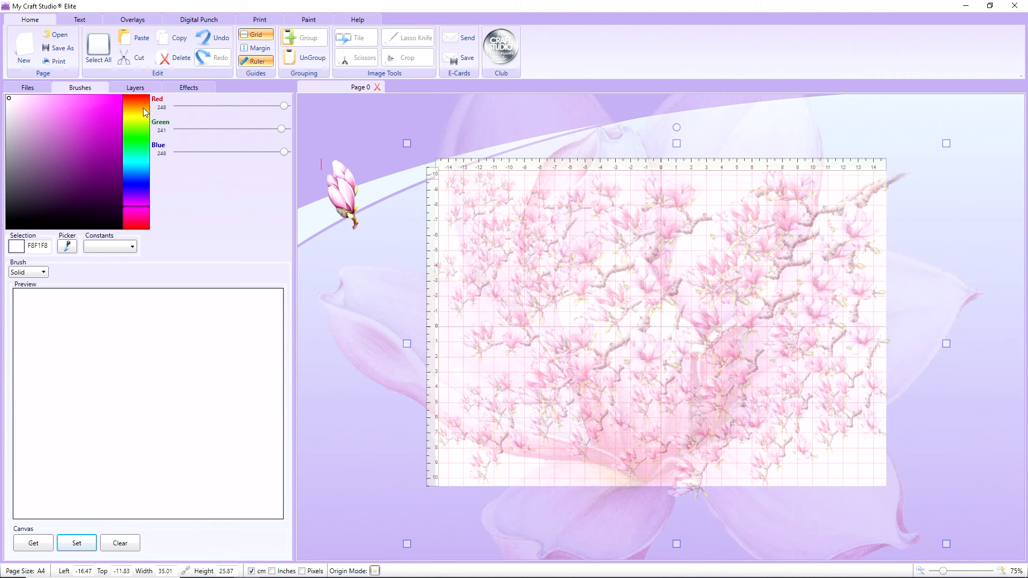
- Cover the page with a rectangular punch shape of about 29.71 by 21.14 cm and trim the branch scene to it, keeping the inner part
click(33, 86)
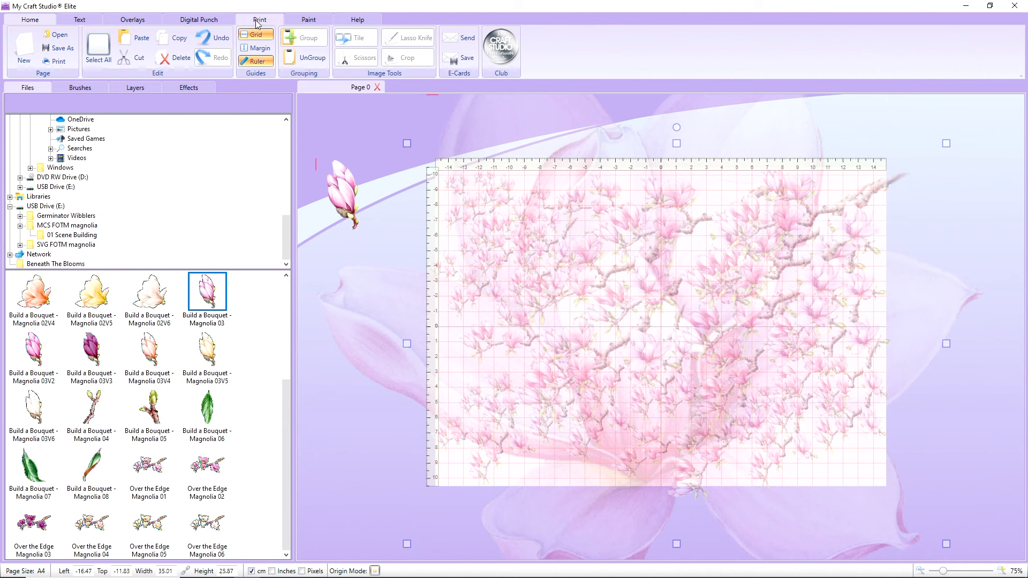
click(215, 21)
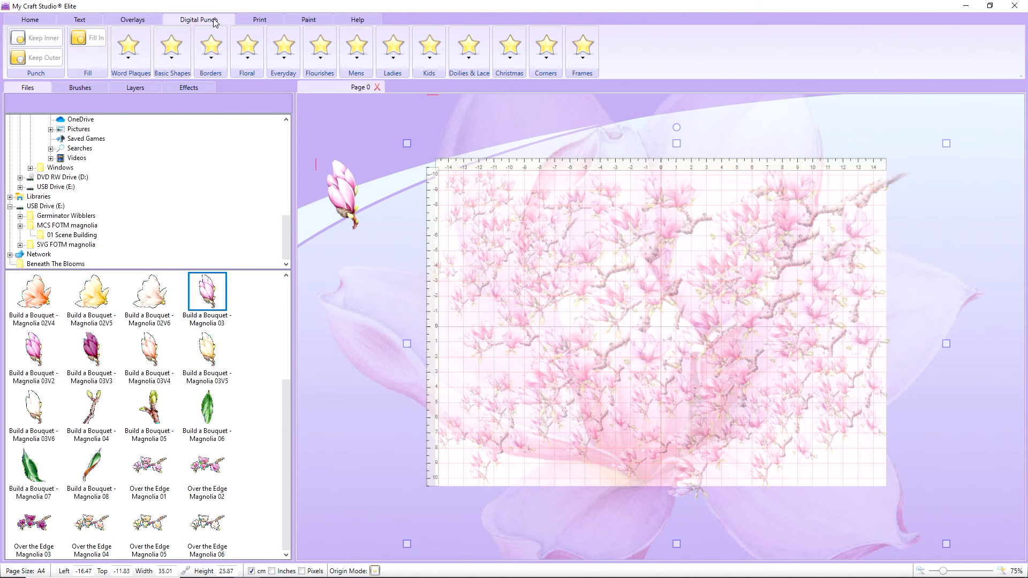
click(171, 53)
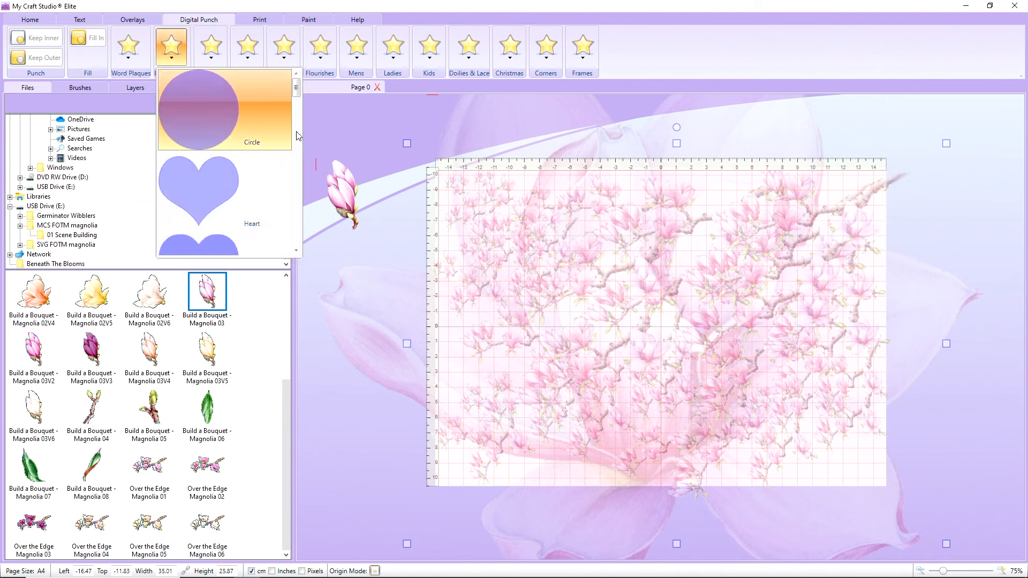
drag(298, 92, 298, 122)
click(201, 162)
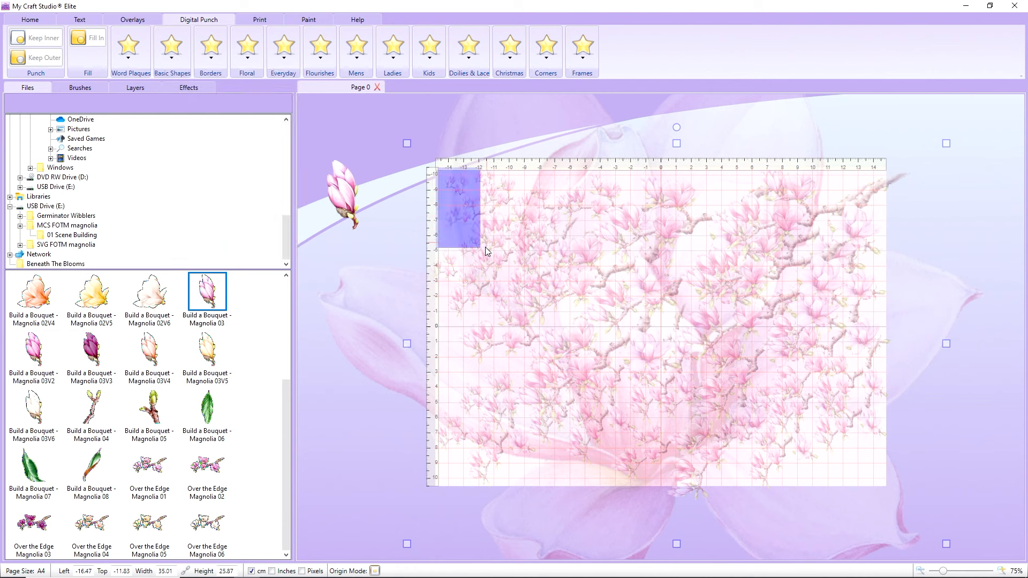
drag(476, 241, 722, 493)
drag(619, 330, 891, 322)
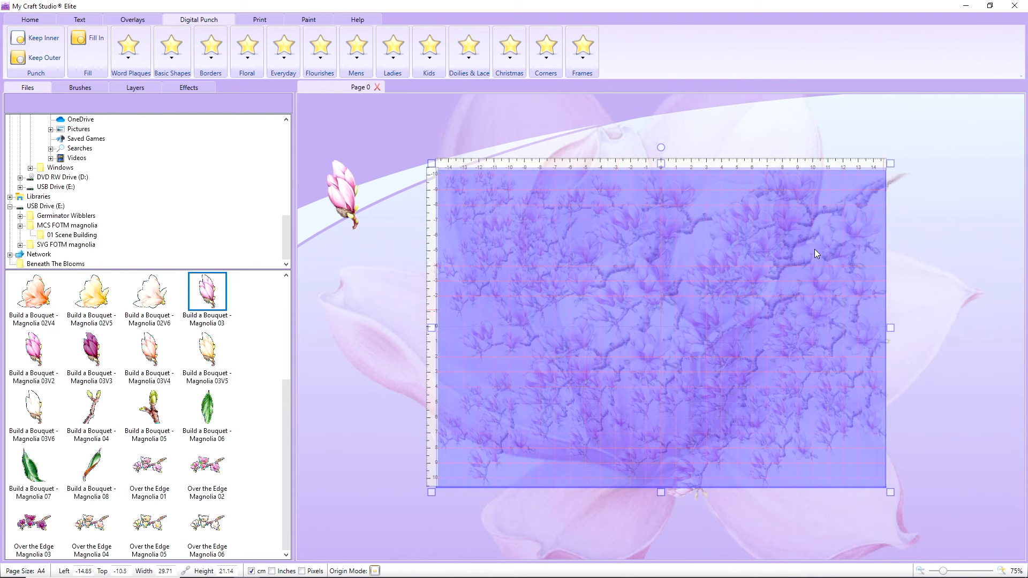
click(40, 39)
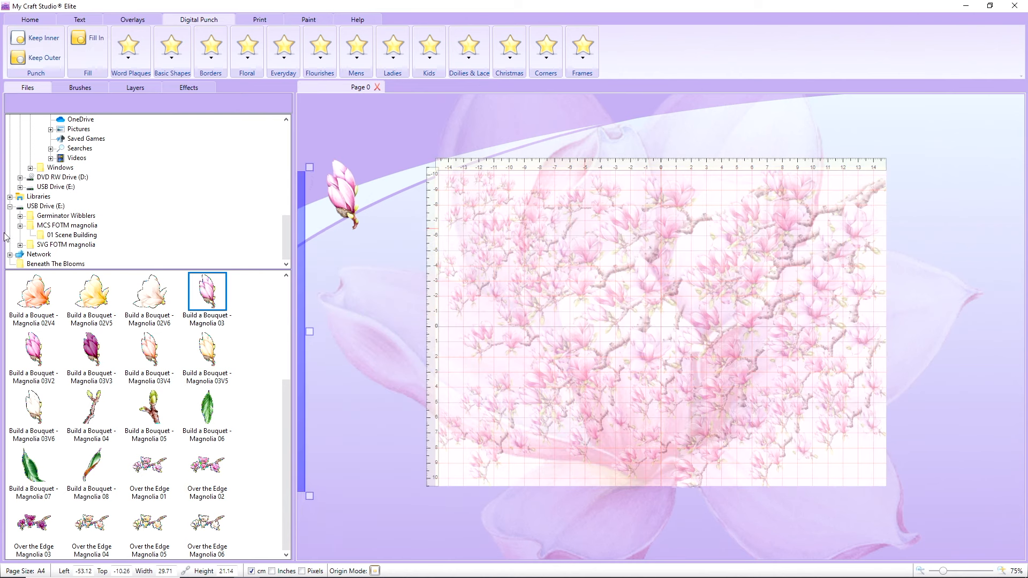
- Shift the large faded flower slightly to the right and upward behind the scene
click(348, 115)
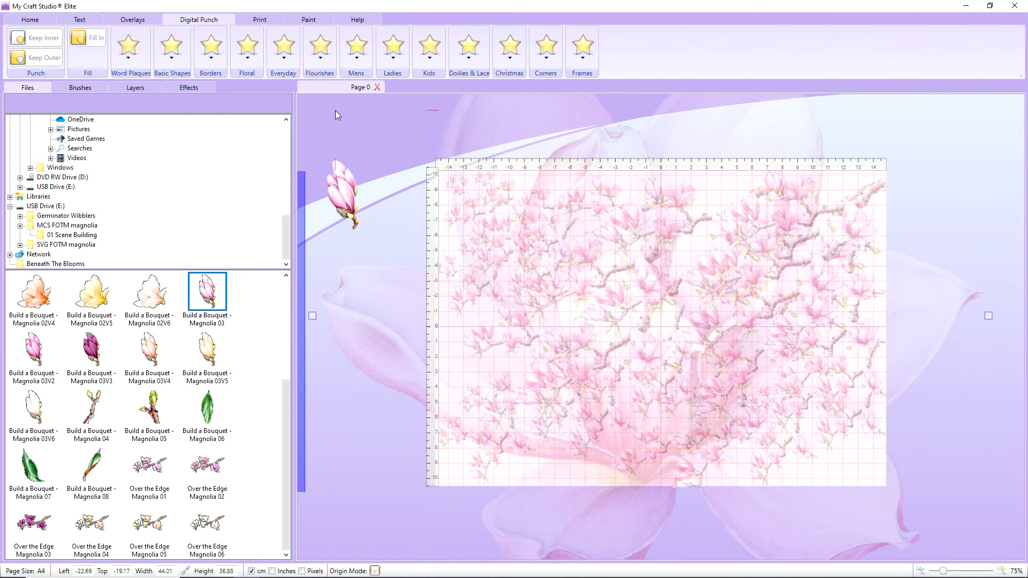
drag(336, 111, 339, 85)
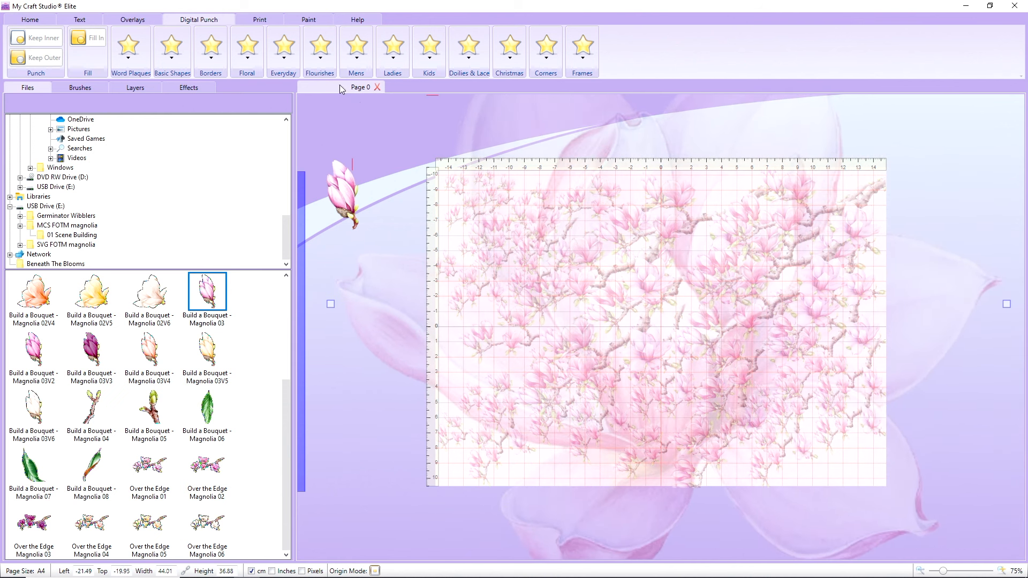
- Select the bud together with the branch scene, rotate both slightly counterclockwise, and deselect them
click(332, 377)
drag(316, 111, 1024, 562)
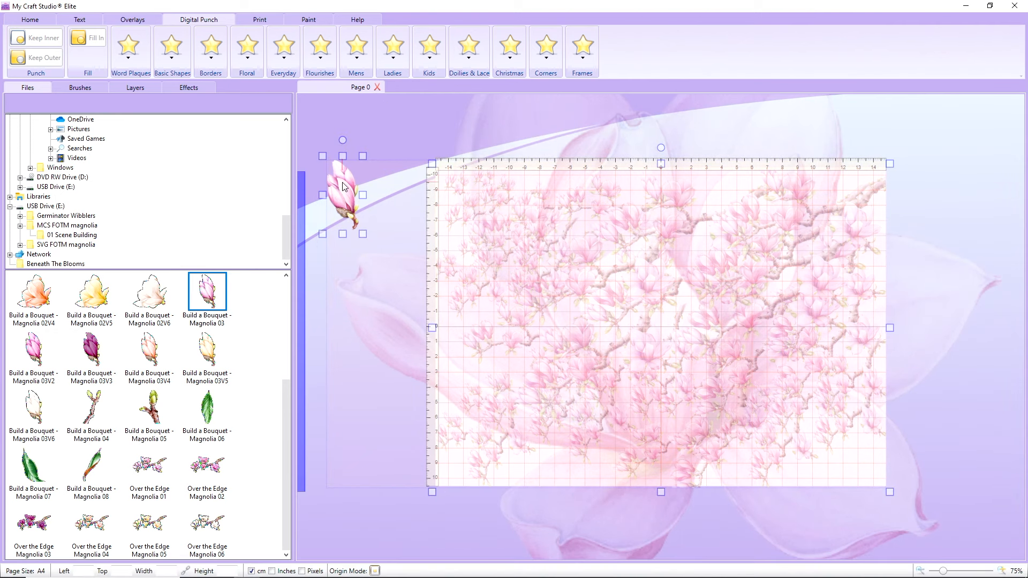
drag(344, 141, 340, 127)
click(403, 130)
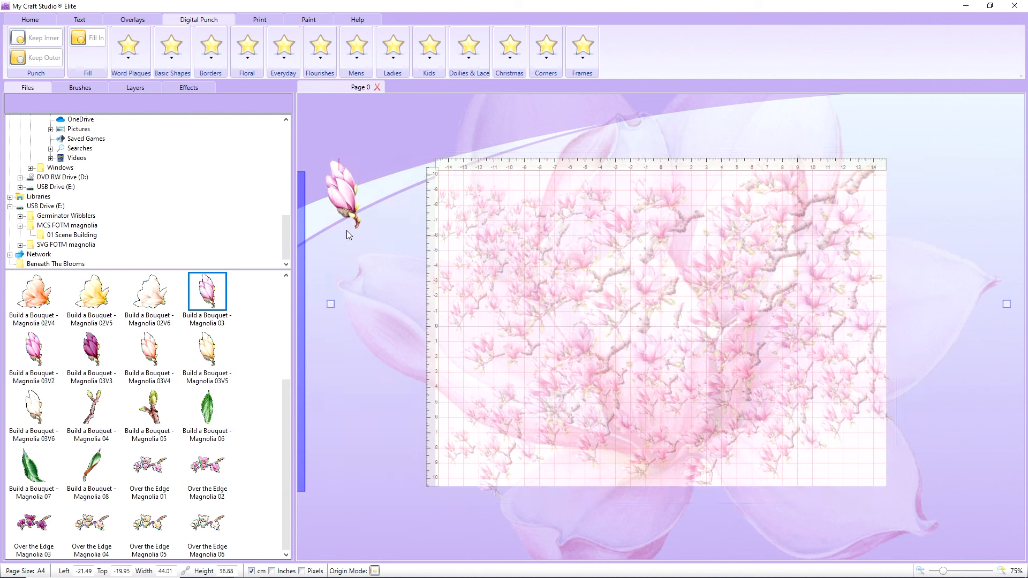
- Delete the single magnolia bud placed beside the page, keeping the large faded flower
right_click(345, 196)
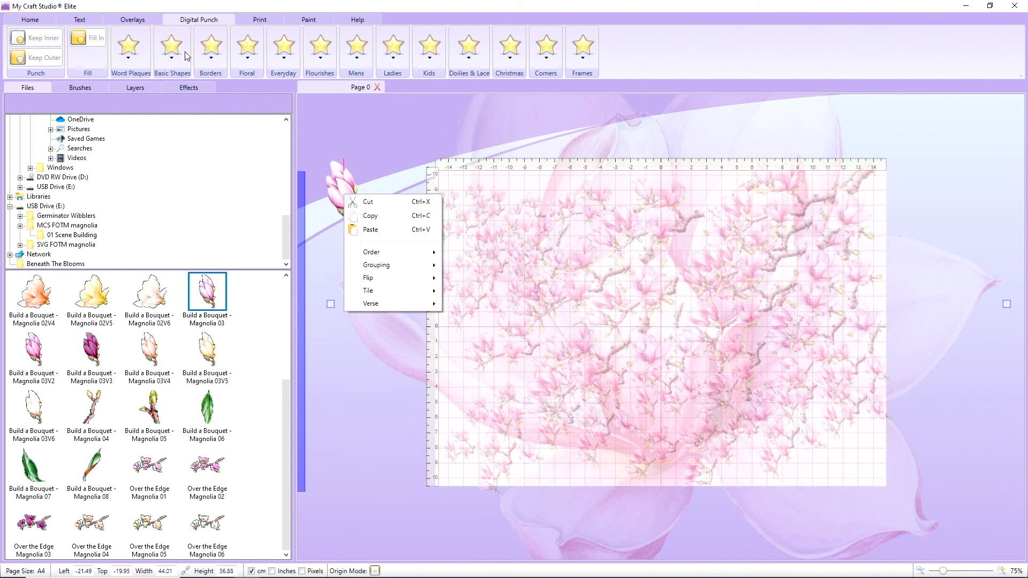
click(35, 20)
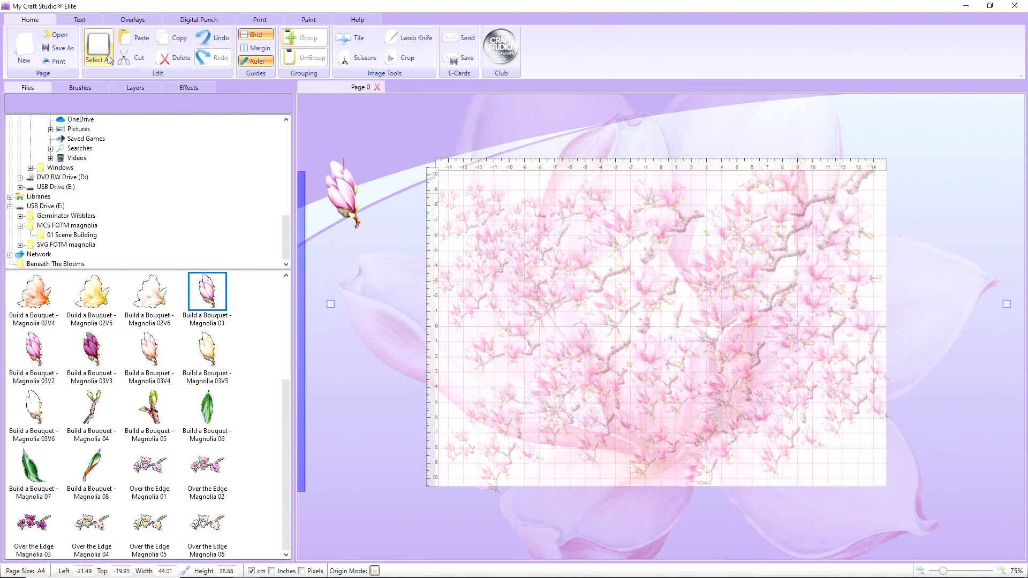
click(177, 57)
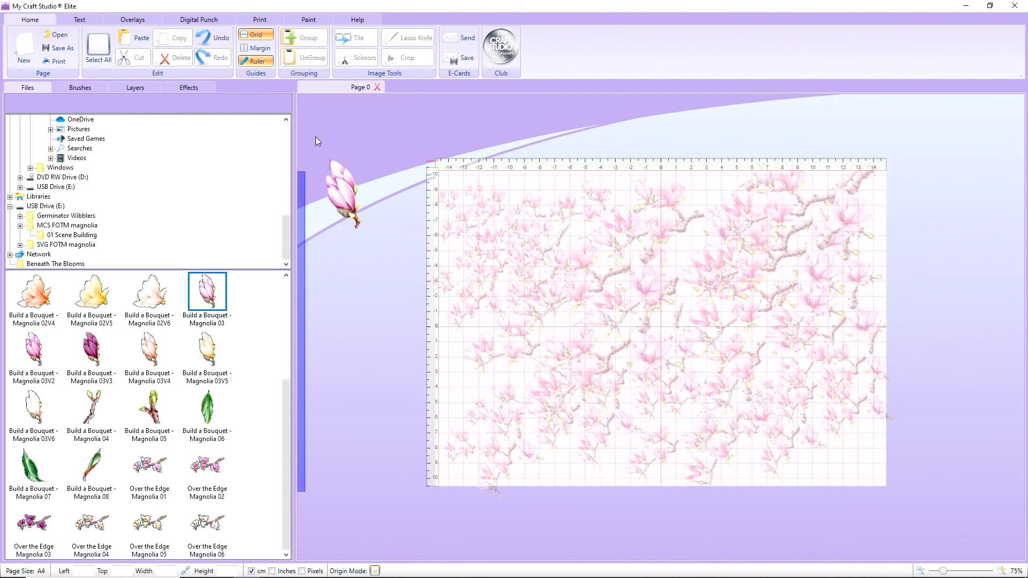
click(212, 39)
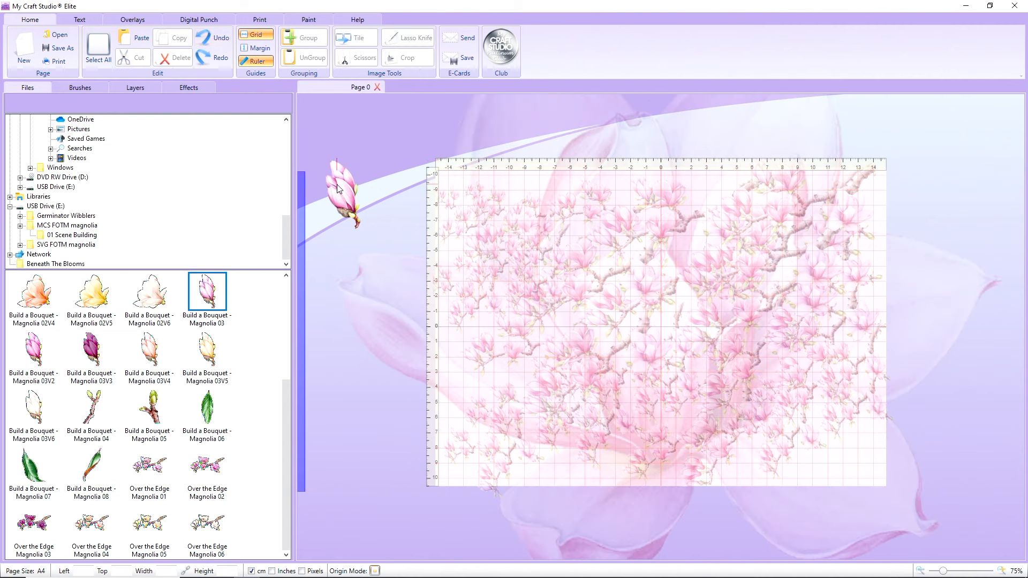
click(178, 59)
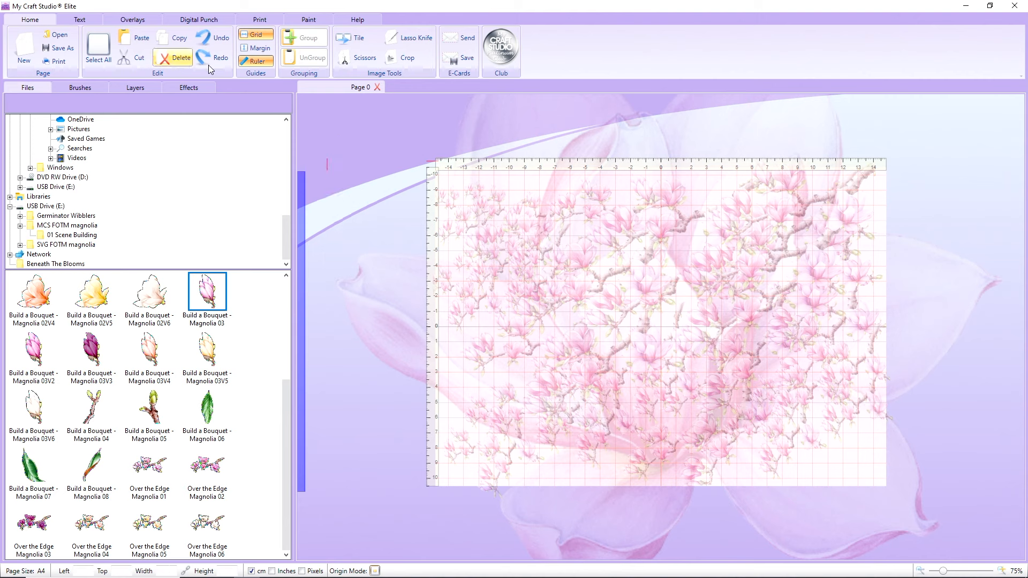
- Rotate the branch scene slightly clockwise to square it with the page, and shift the large faded flower slightly left and down behind it
click(576, 248)
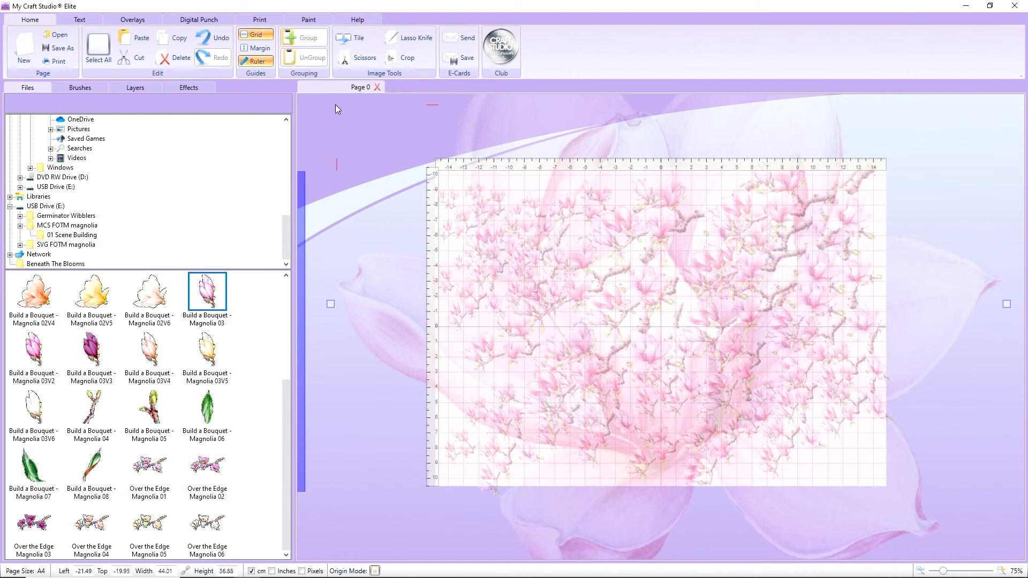
drag(326, 98, 1024, 561)
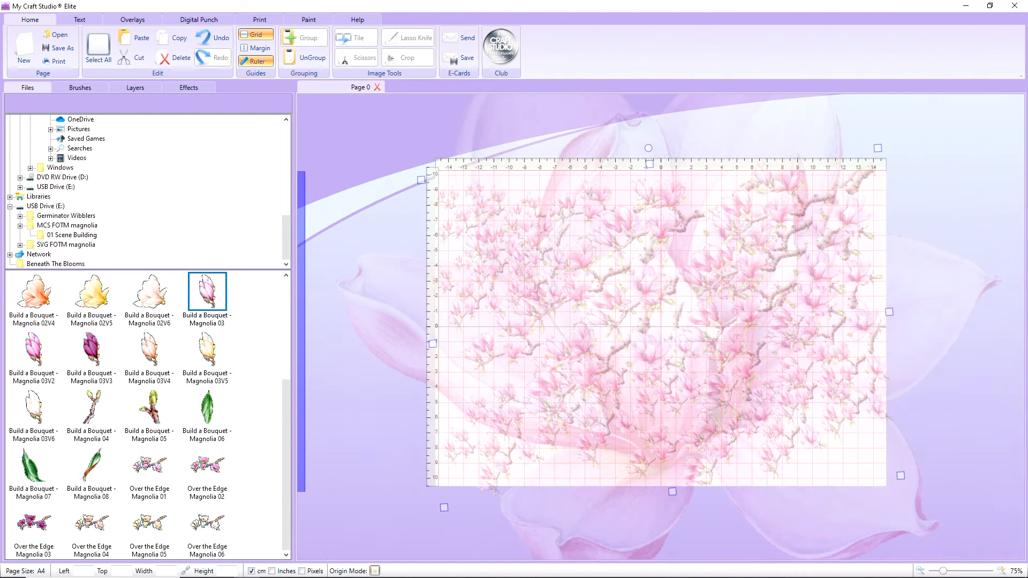
click(1025, 568)
click(1026, 568)
mouse_move(549, 231)
mouse_down()
mouse_move(544, 224)
mouse_move(551, 232)
mouse_up()
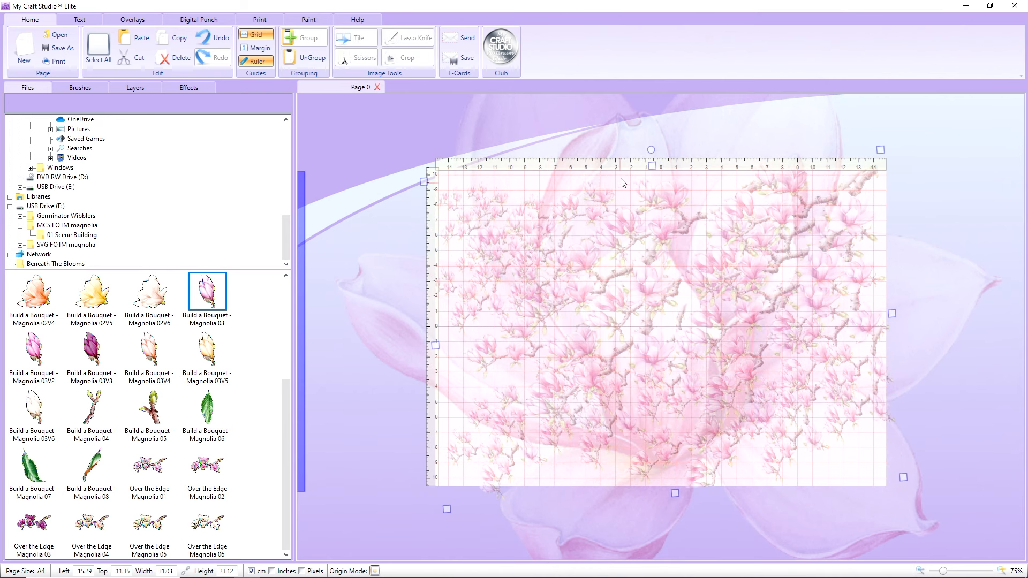
drag(654, 154, 541, 127)
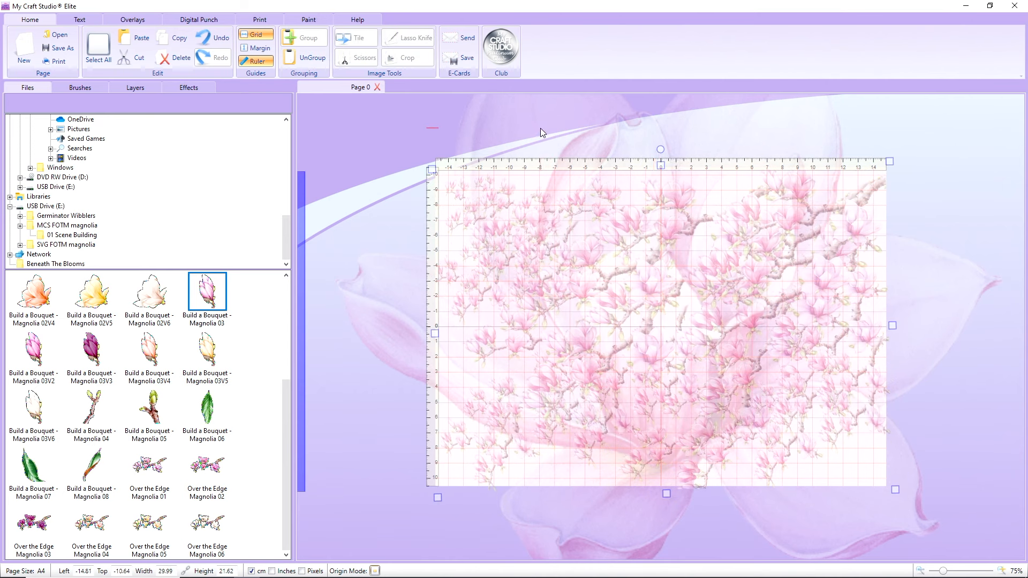
drag(362, 305, 338, 324)
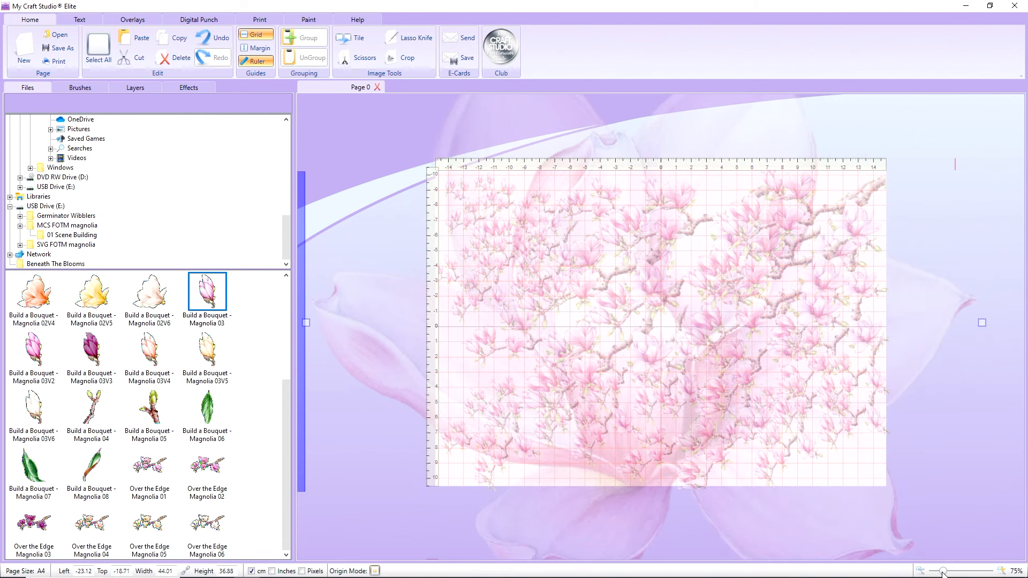
- Move the rectangular punch shape clear of the artwork and group the large faded flower with the branch scene
drag(942, 573, 919, 574)
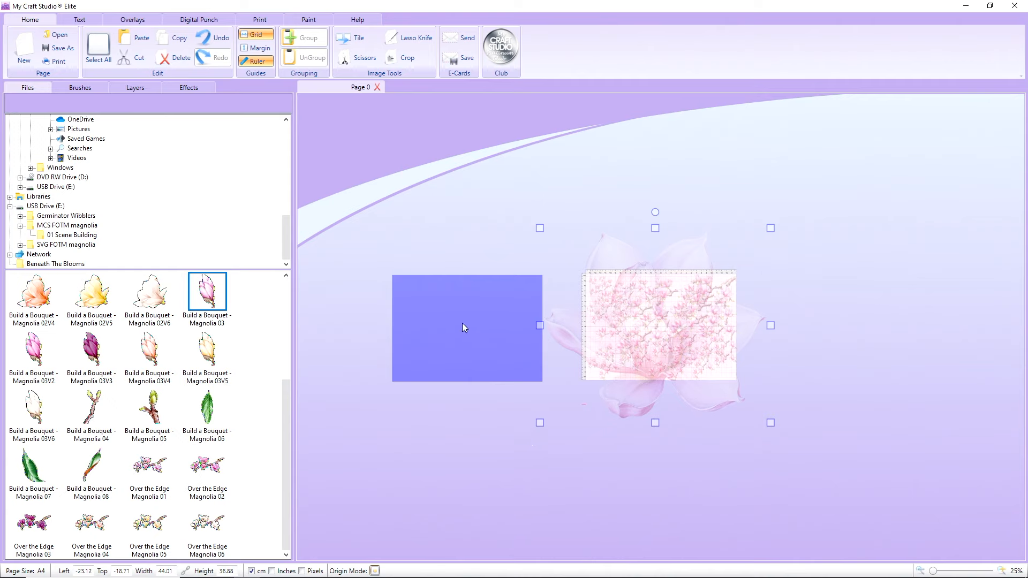
drag(462, 324, 337, 294)
click(631, 326)
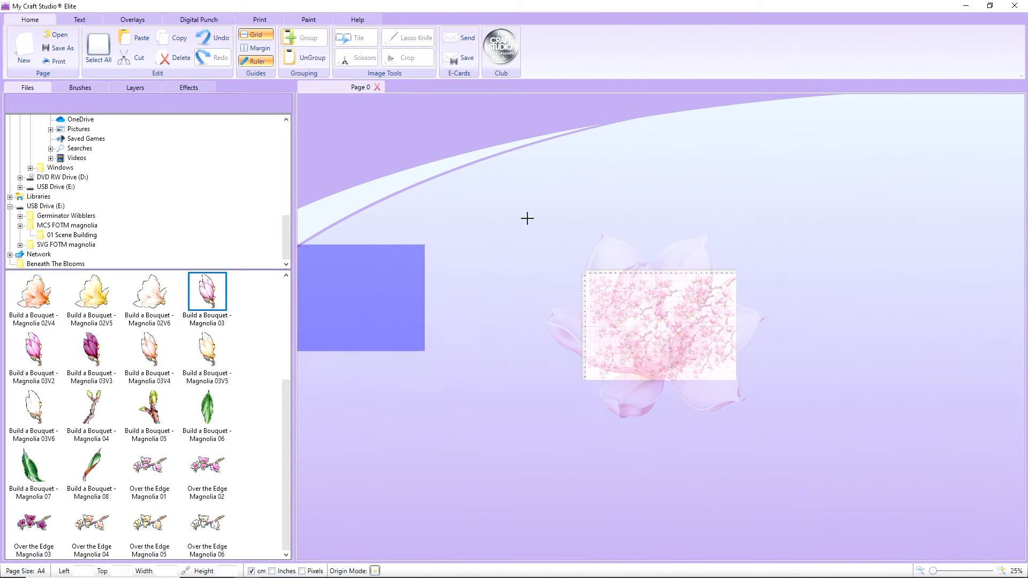
drag(525, 218, 799, 463)
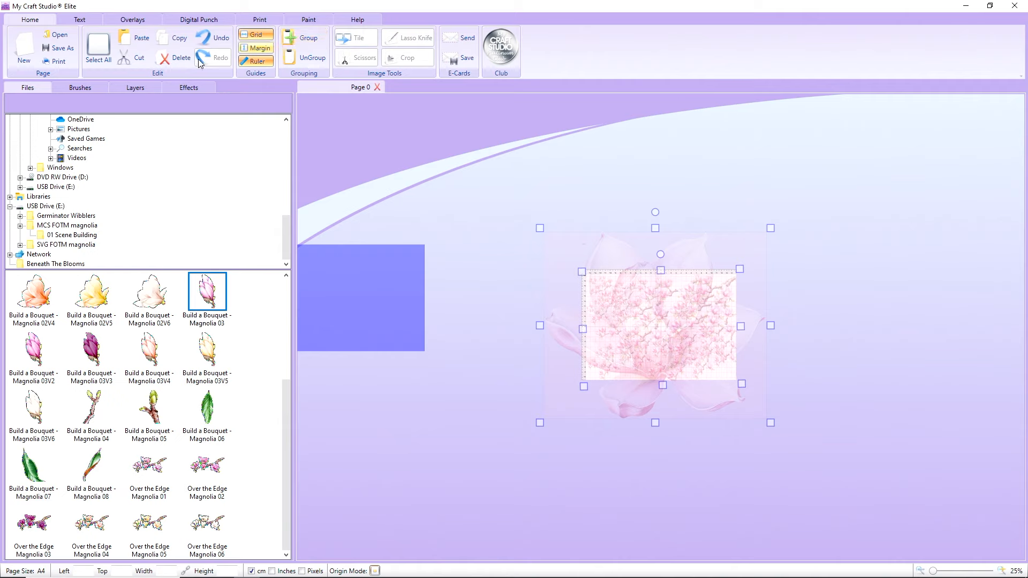
click(308, 40)
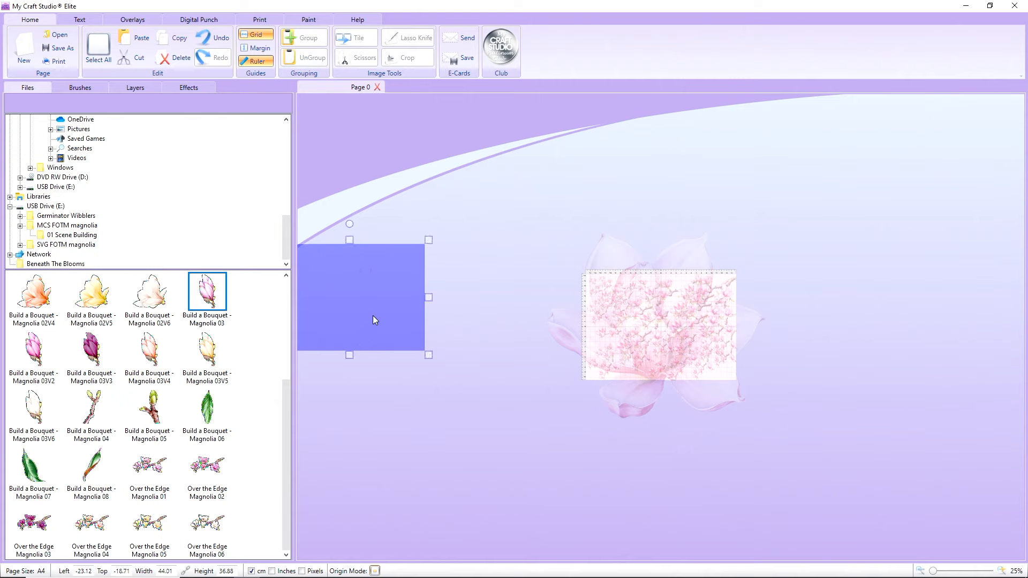
- Cover the page with the rectangular punch shape and trim the grouped flower and branches to it, keeping the inner part
drag(373, 316, 671, 346)
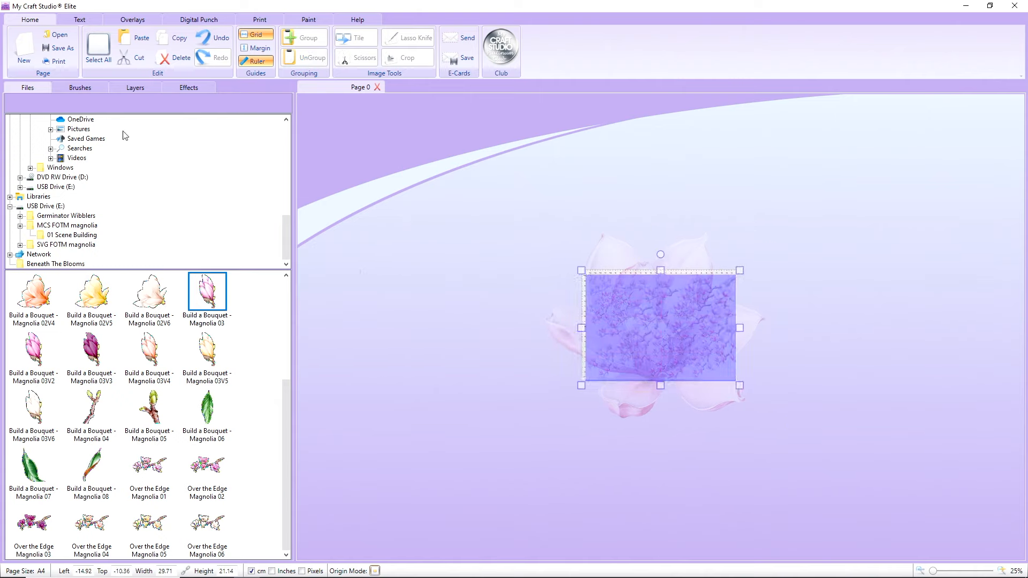
click(187, 21)
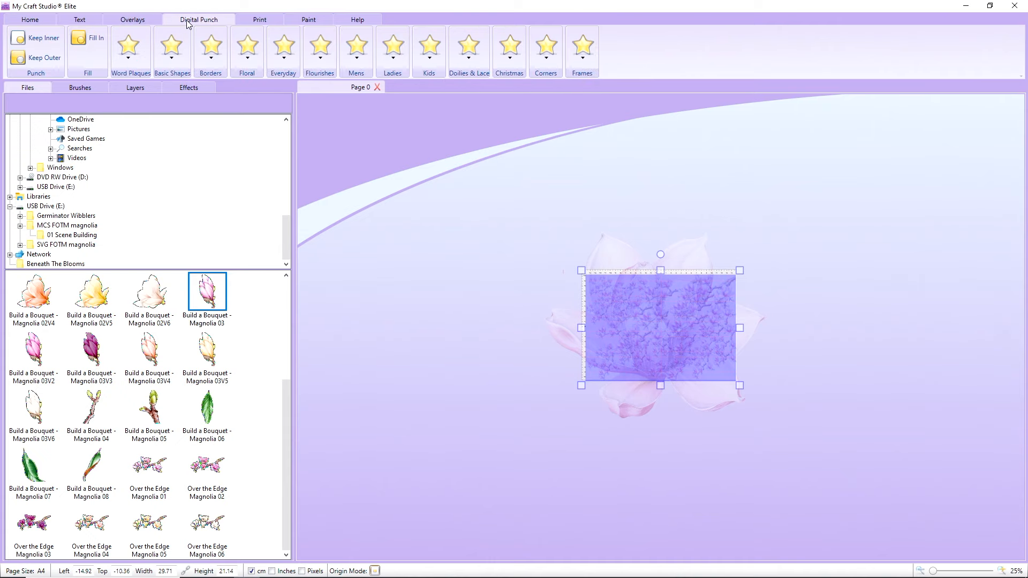
click(38, 42)
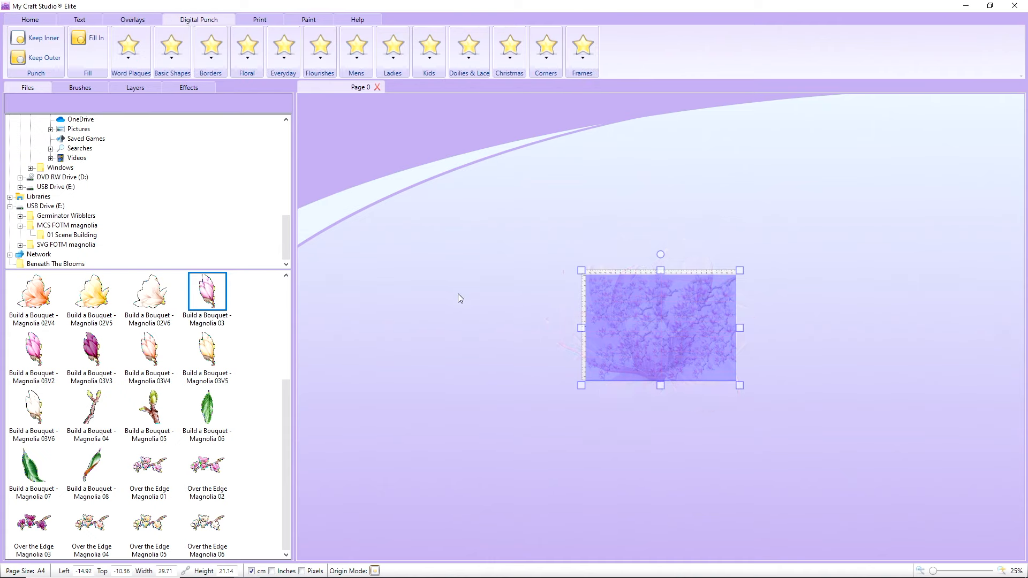
- Move the rectangular punch shape off the trimmed background and delete it
drag(659, 327, 412, 231)
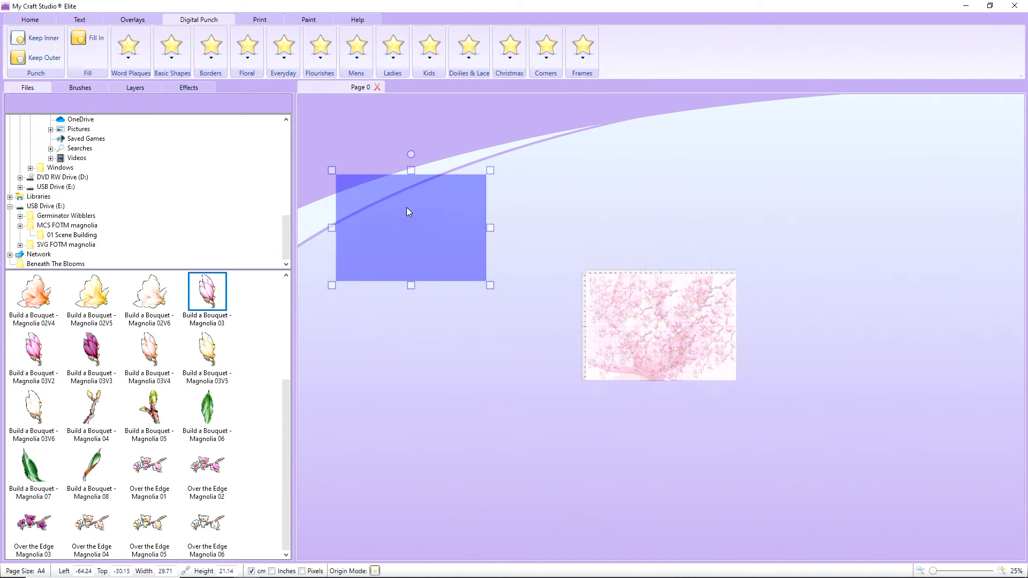
click(27, 20)
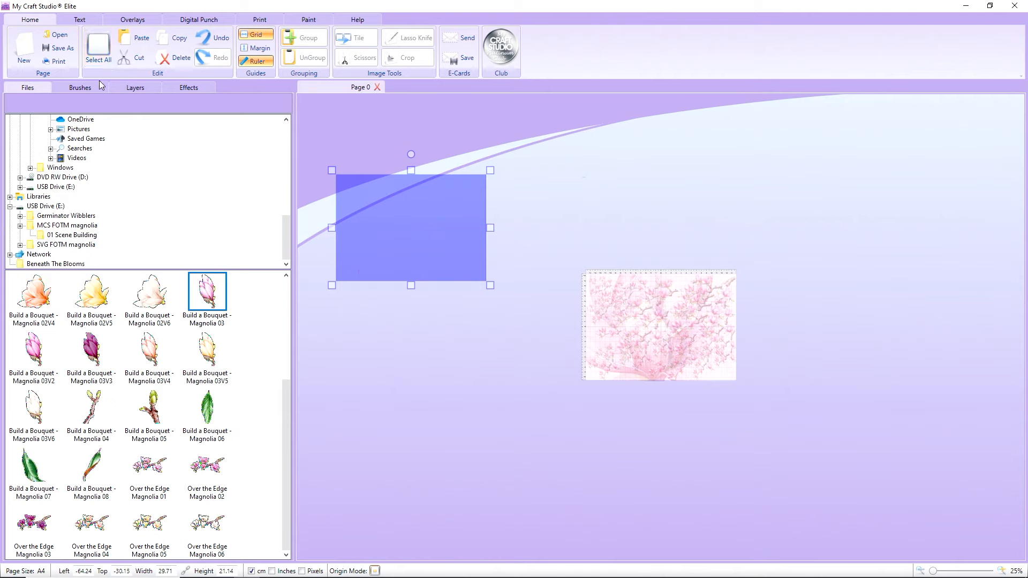
click(178, 57)
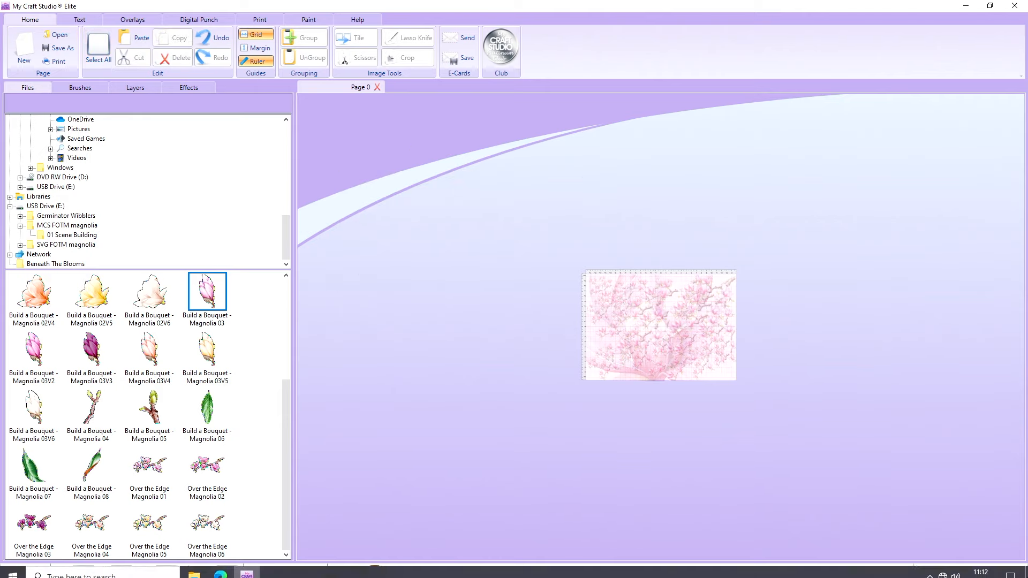
mouse_move(938, 569)
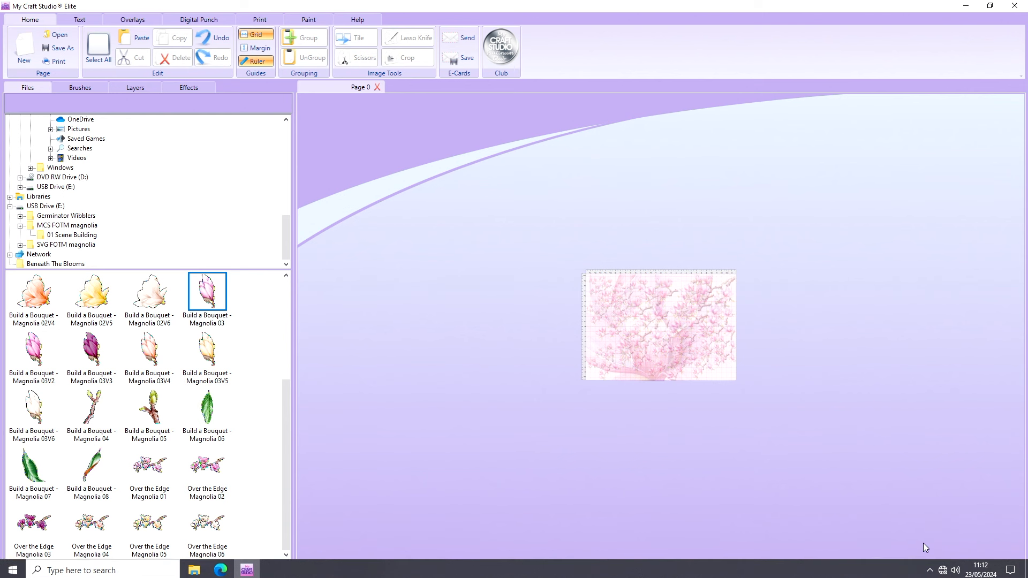
click(936, 572)
drag(937, 572, 946, 572)
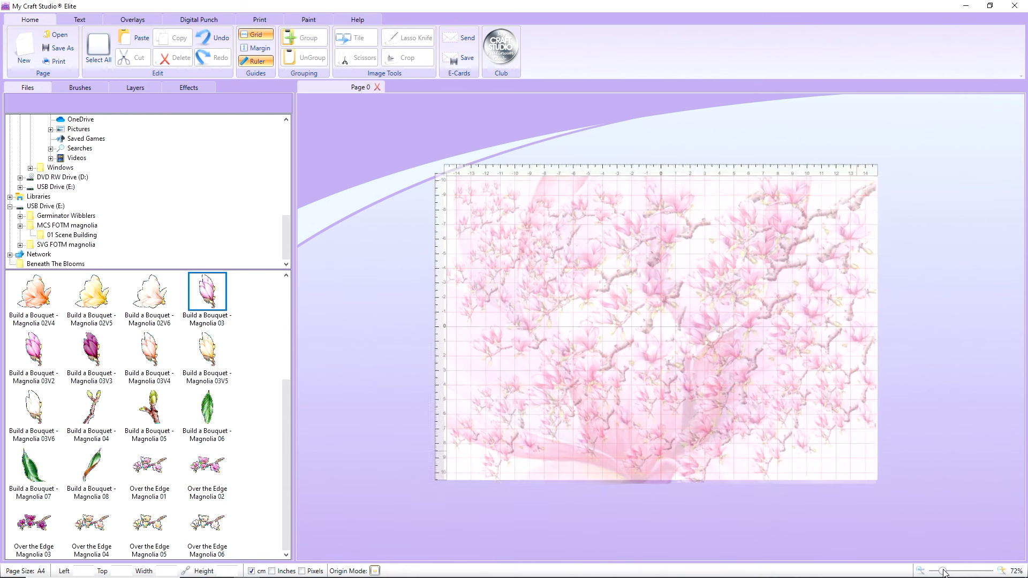